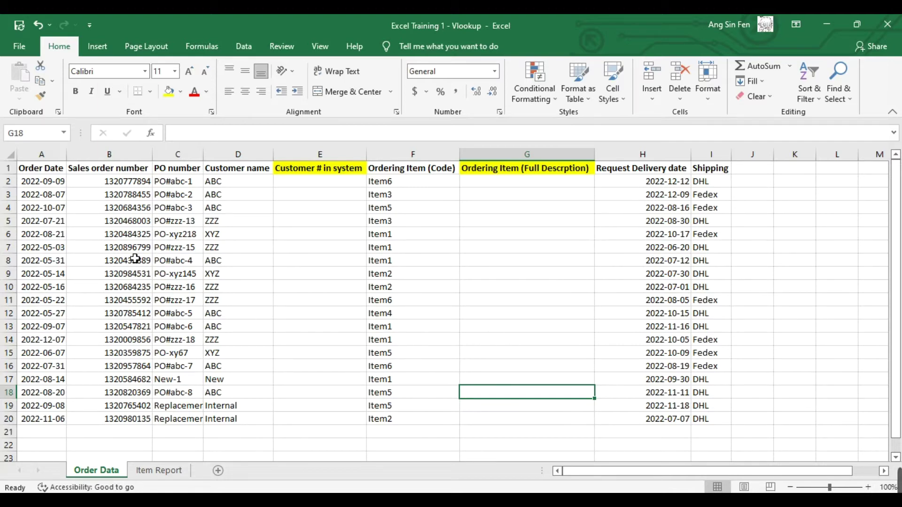
# Step: Copy the customer name ABC from cell D3 of Order Data
pyautogui.click(258, 170)
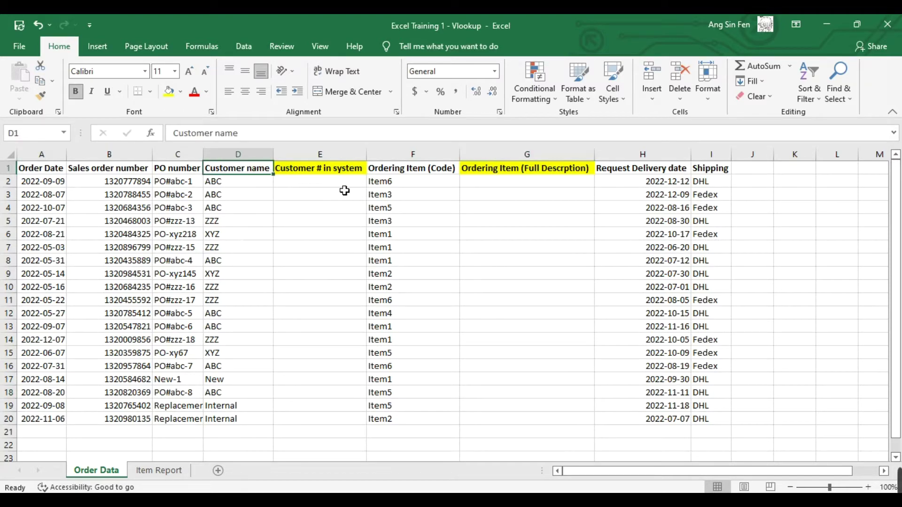
pyautogui.click(328, 184)
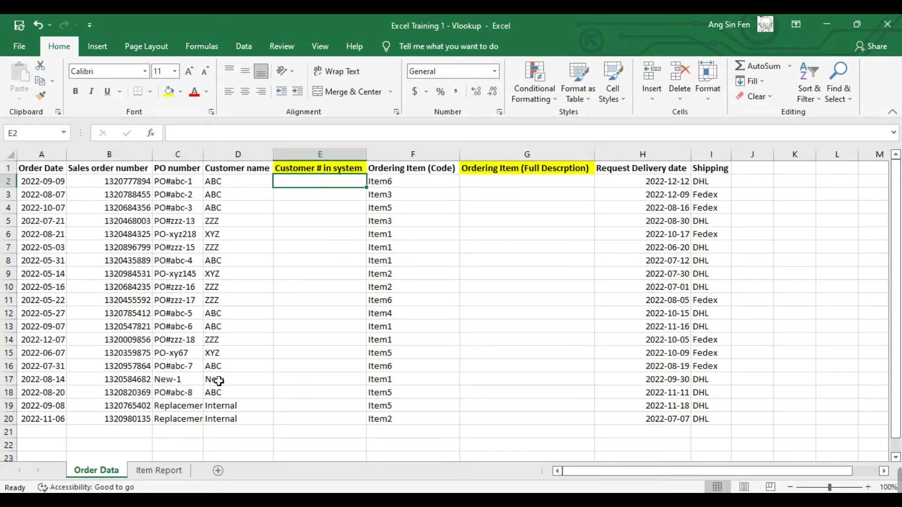
pyautogui.click(253, 195)
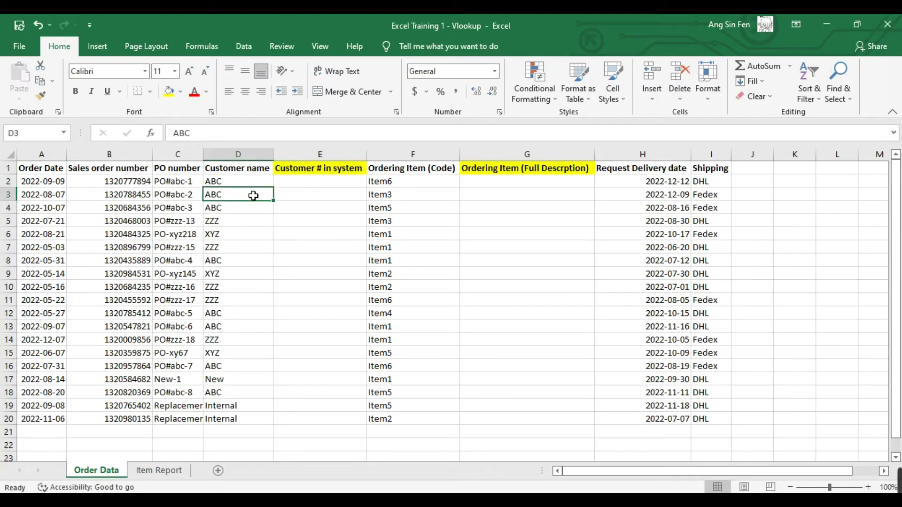
pyautogui.hotkey('ctrl', 'c')
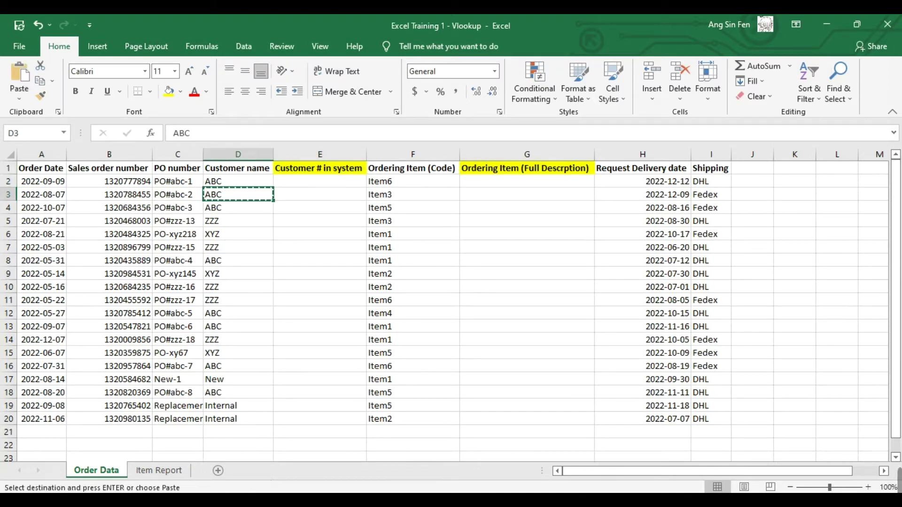
# Step: Maximize the Customer workbook and search it for ABC with Find
pyautogui.moveTo(363, 489)
pyautogui.click(282, 442)
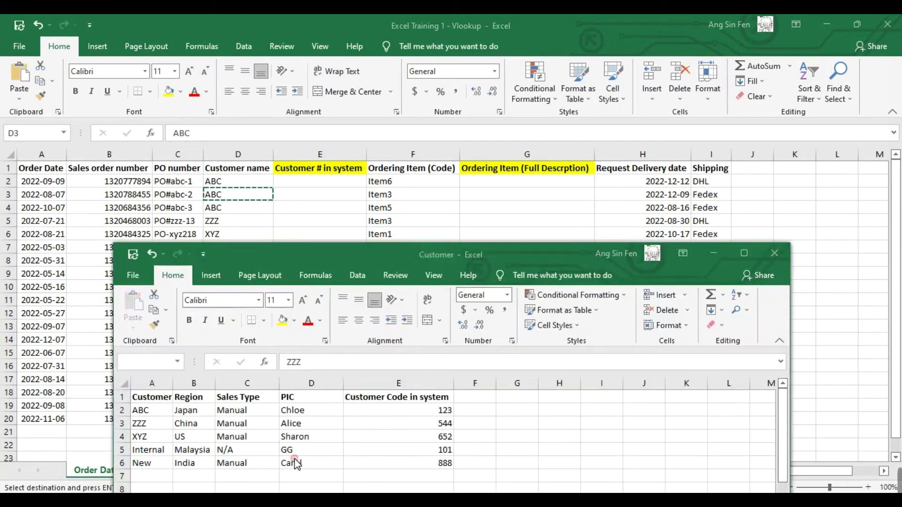
pyautogui.doubleClick(506, 258)
pyautogui.click(403, 275)
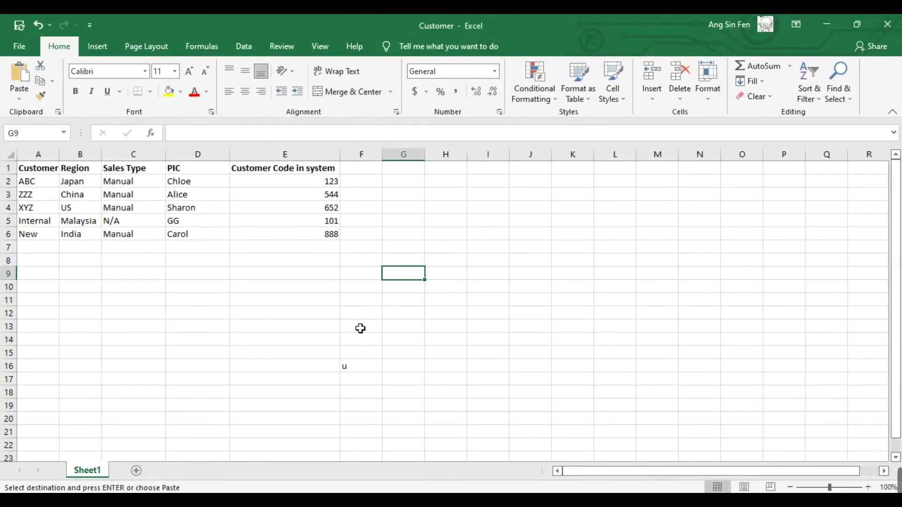
pyautogui.hotkey('ctrl', 'f')
pyautogui.press('Return')
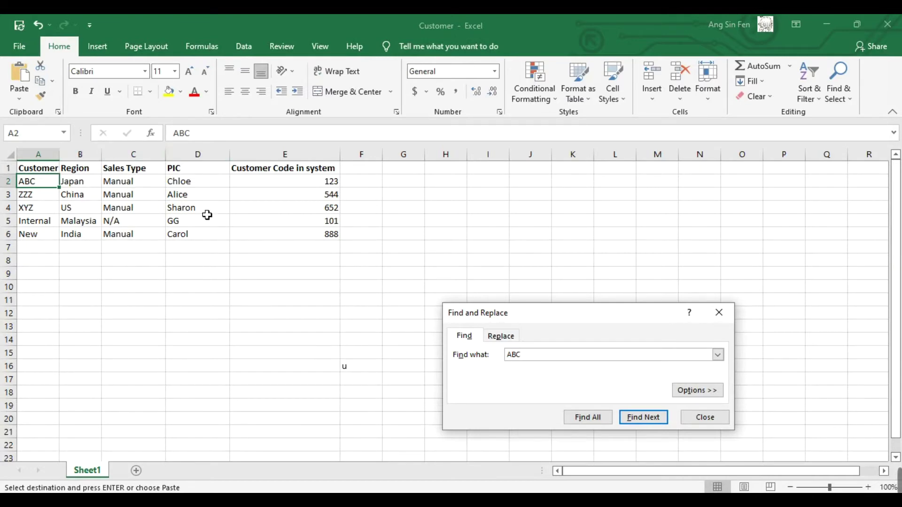
# Step: Copy ABC's customer code 123 and paste it into E2 of Order Data
pyautogui.click(331, 181)
pyautogui.click(841, 28)
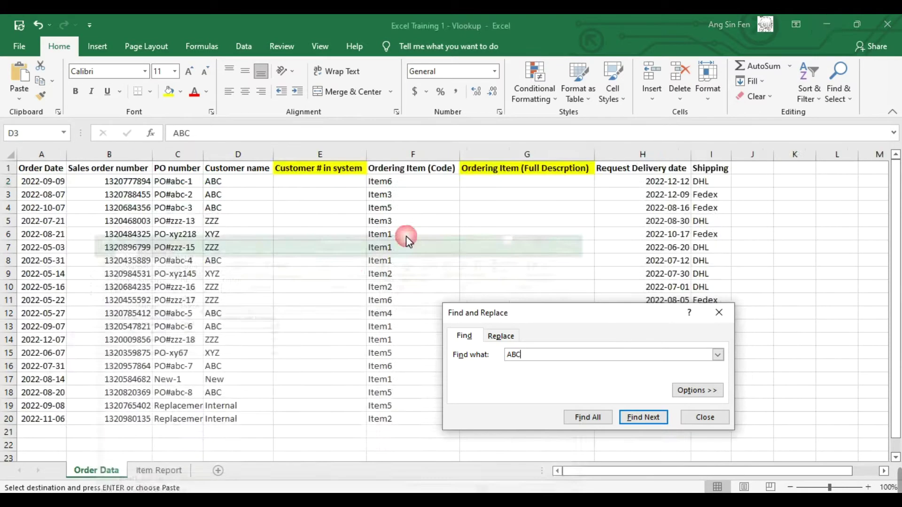
pyautogui.click(339, 187)
pyautogui.hotkey('ctrl', 'v')
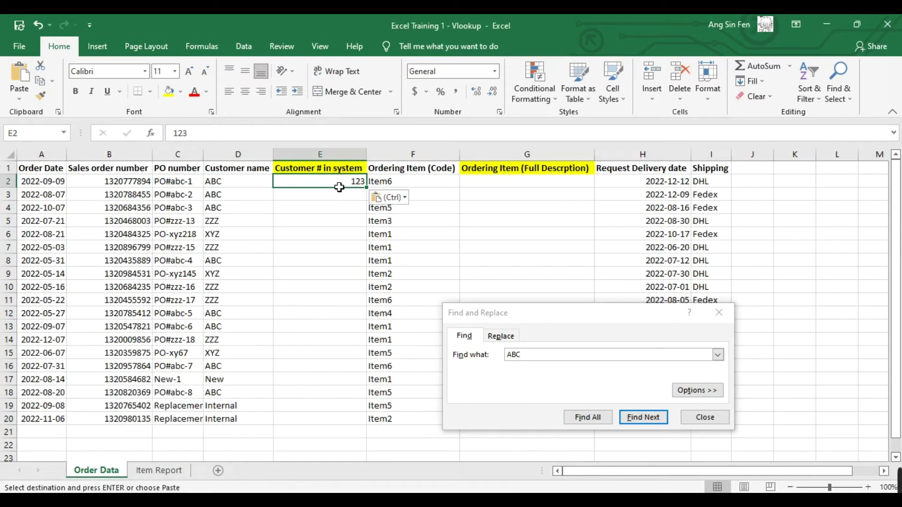
pyautogui.press('Escape')
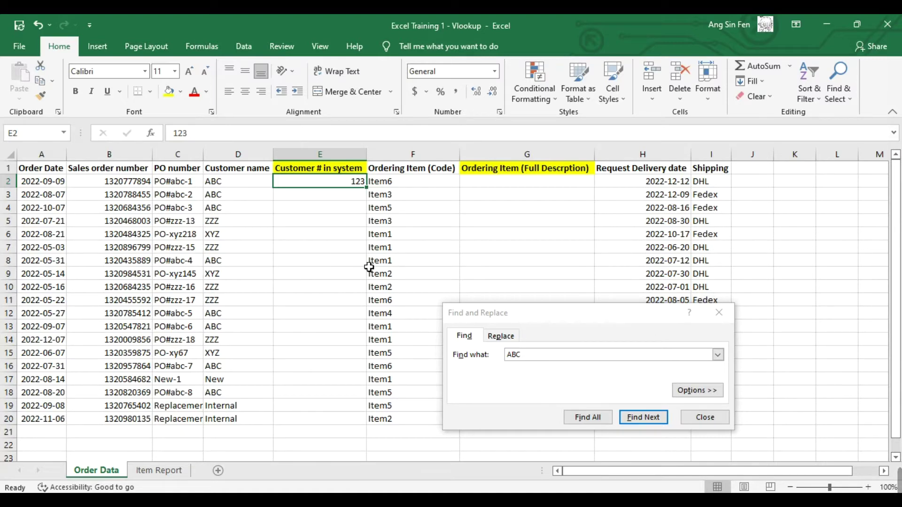
pyautogui.click(377, 233)
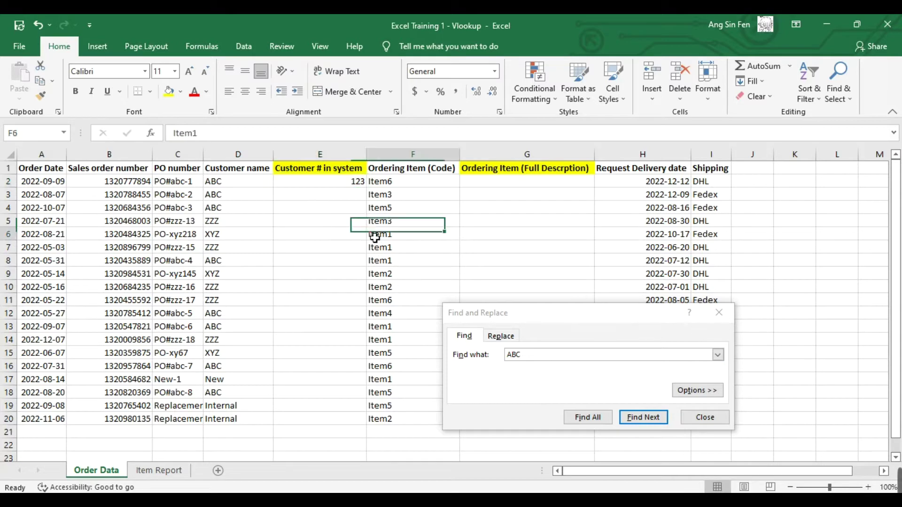
# Step: Clear E2 and begin a VLOOKUP formula with D2 as the lookup value
pyautogui.click(347, 181)
pyautogui.press('BackSpace')
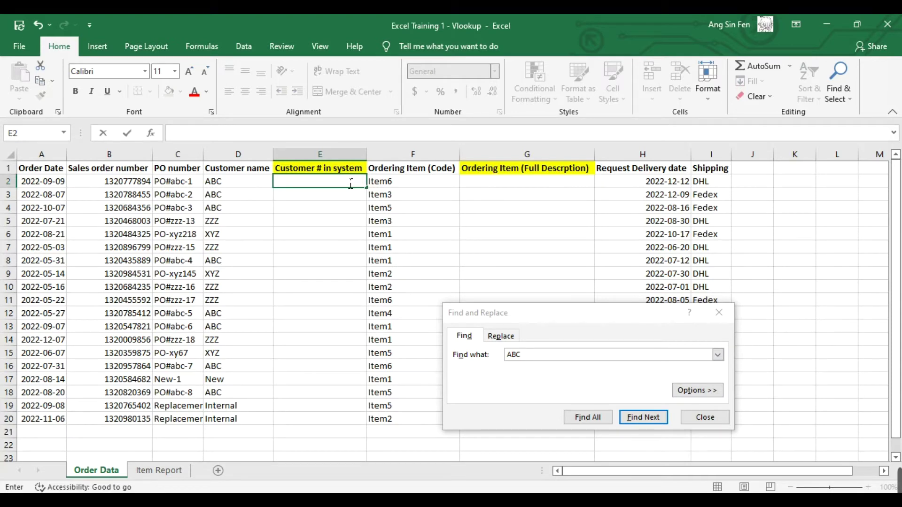
pyautogui.write('=')
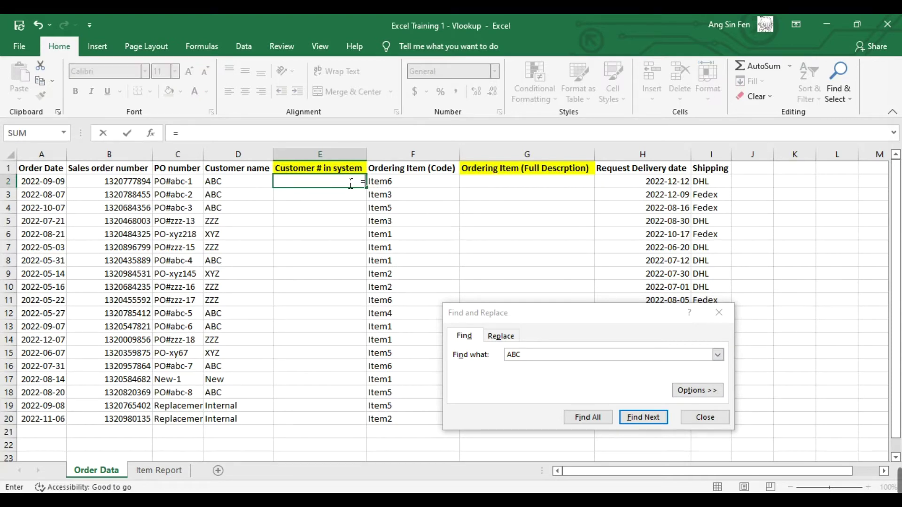
pyautogui.write('vlookup')
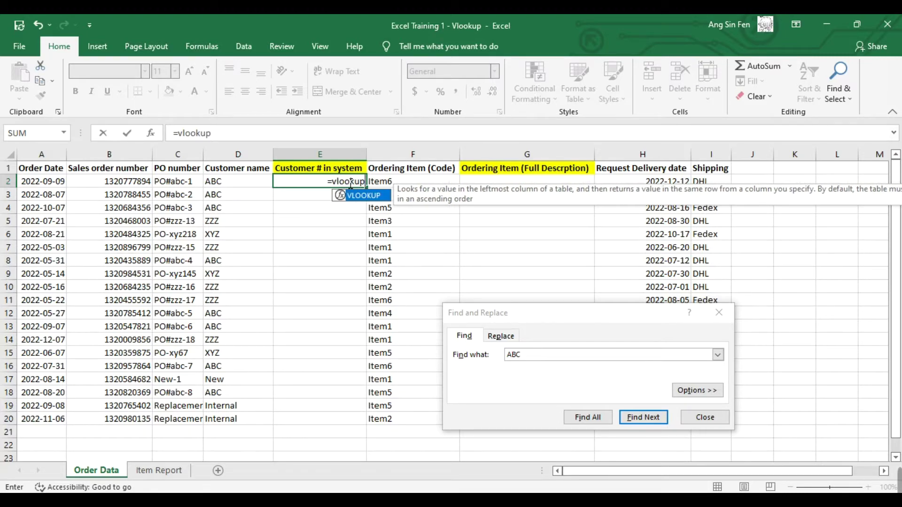
pyautogui.write('(')
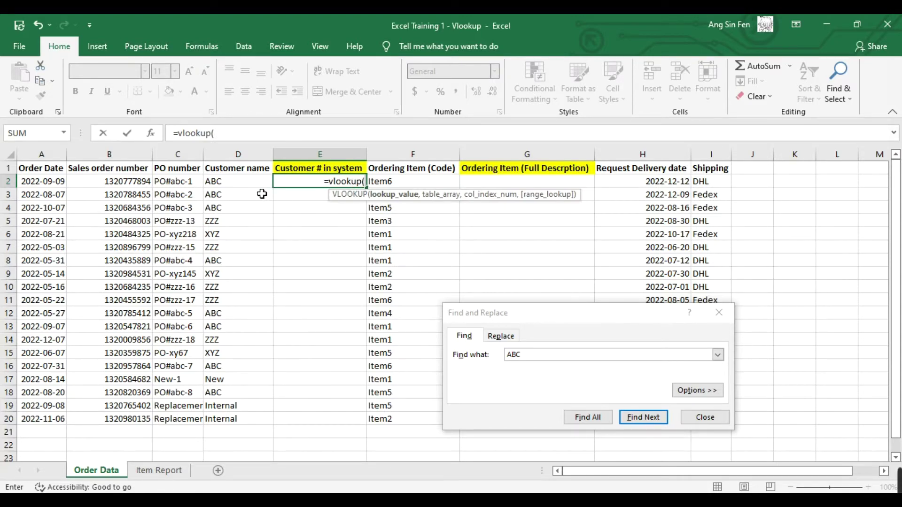
pyautogui.click(240, 182)
pyautogui.write(',')
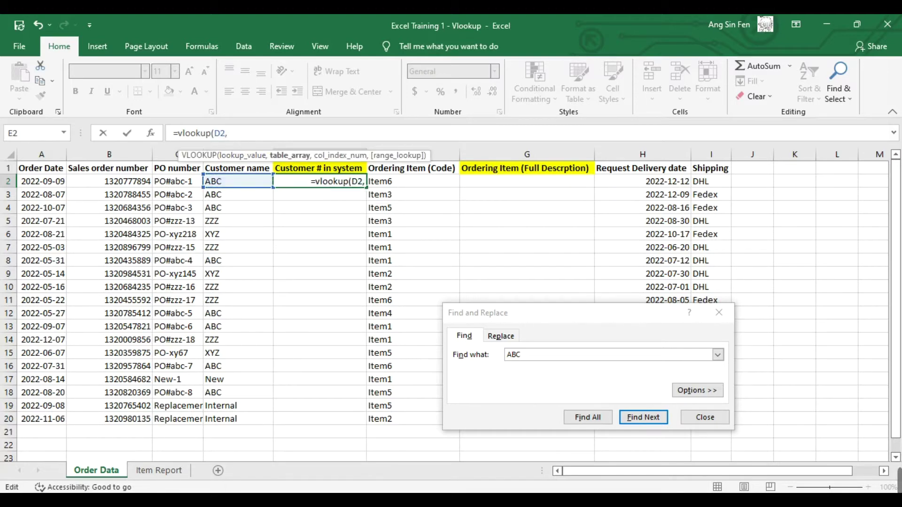
# Step: Complete the VLOOKUP with Customer.xlsx columns A:E, column index 5 and exact match 0
pyautogui.moveTo(232, 488)
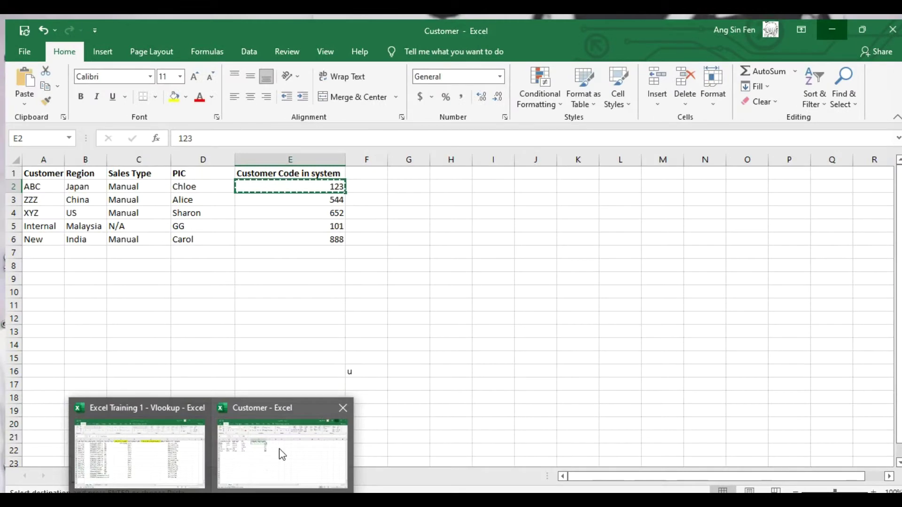
pyautogui.click(279, 450)
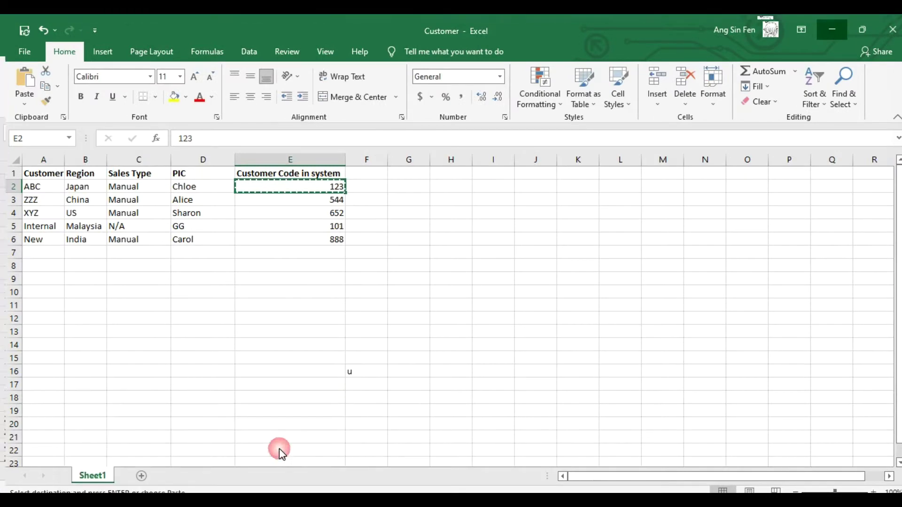
pyautogui.moveTo(38, 155); pyautogui.dragTo(299, 166)
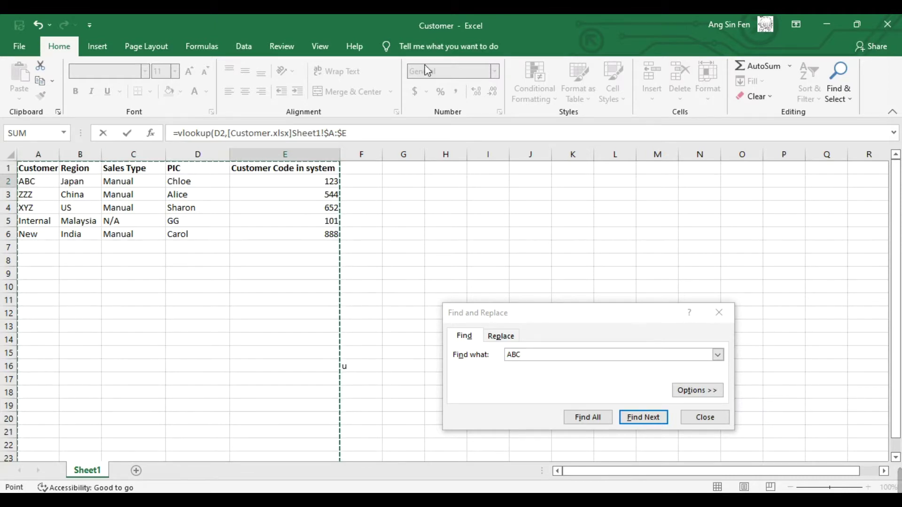
pyautogui.click(370, 136)
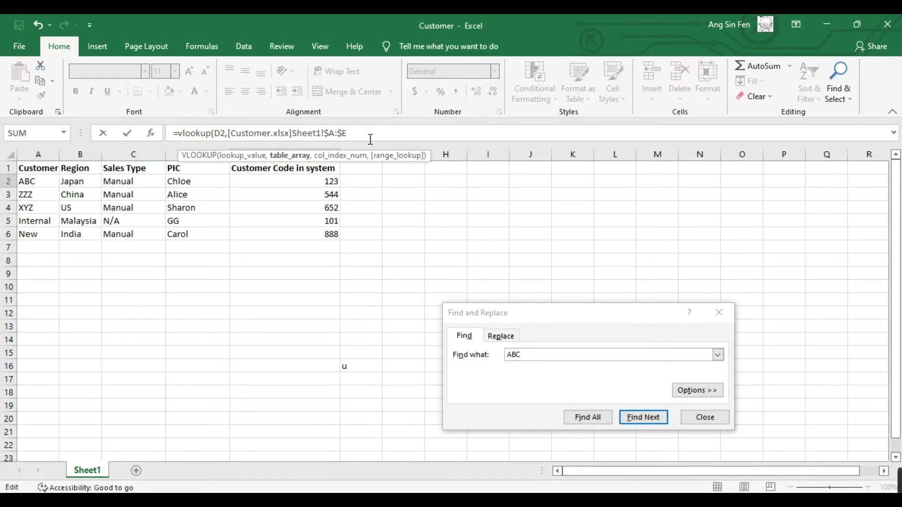
pyautogui.write(',')
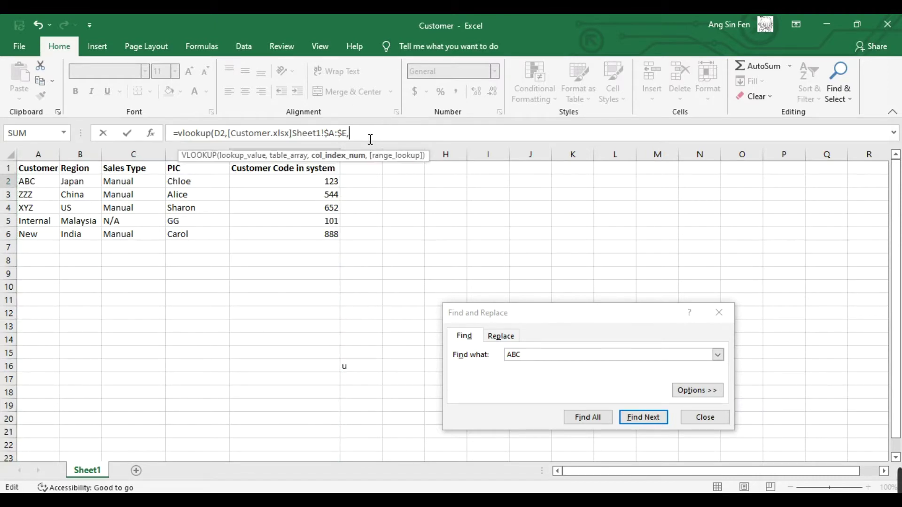
pyautogui.click(828, 33)
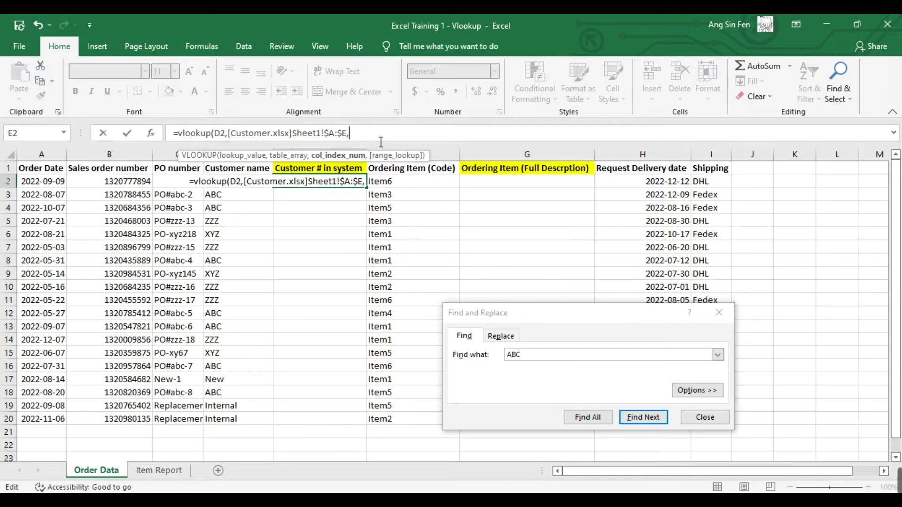
pyautogui.write('5,')
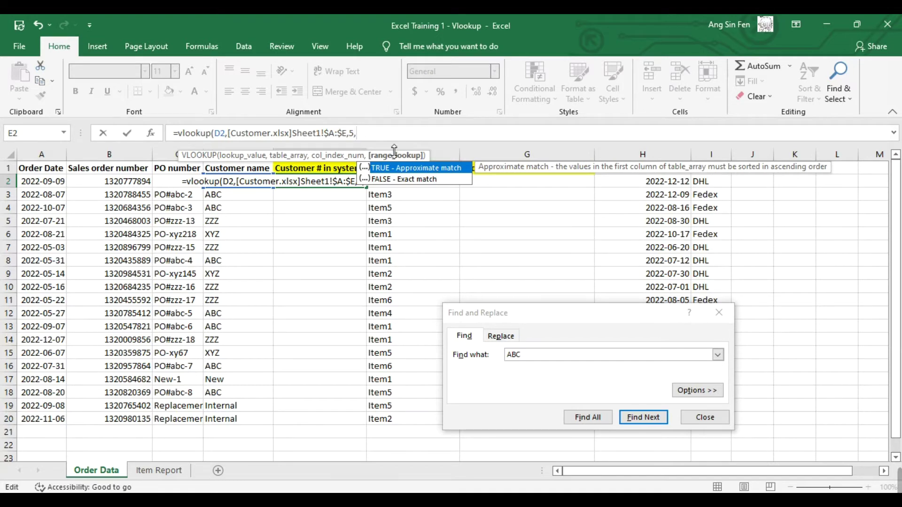
pyautogui.write('0')
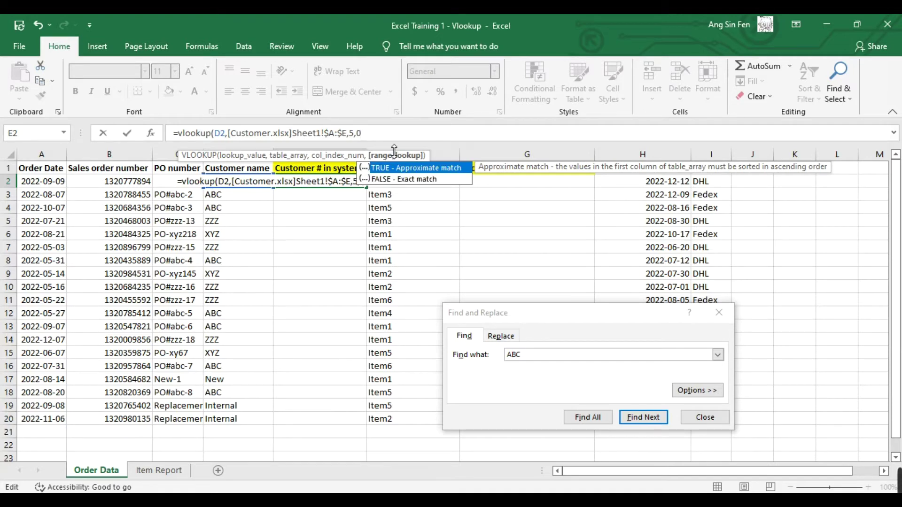
pyautogui.write(')')
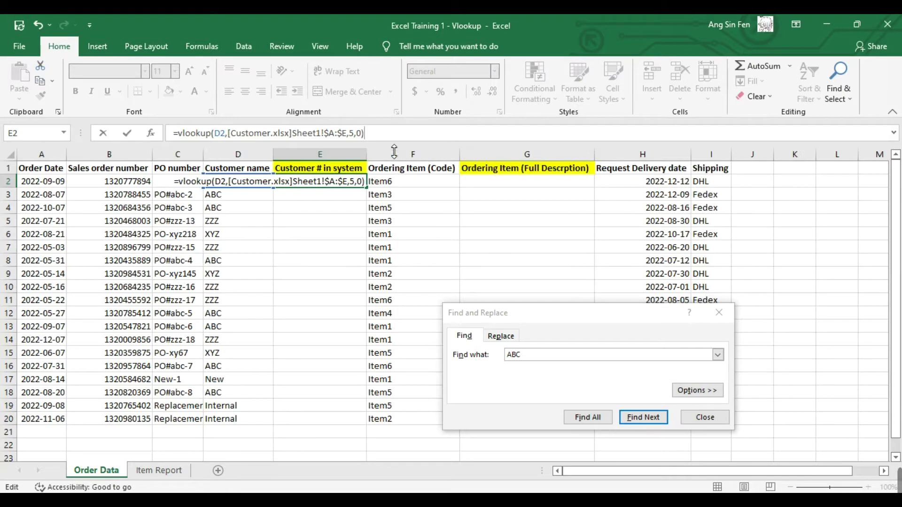
pyautogui.press('Return')
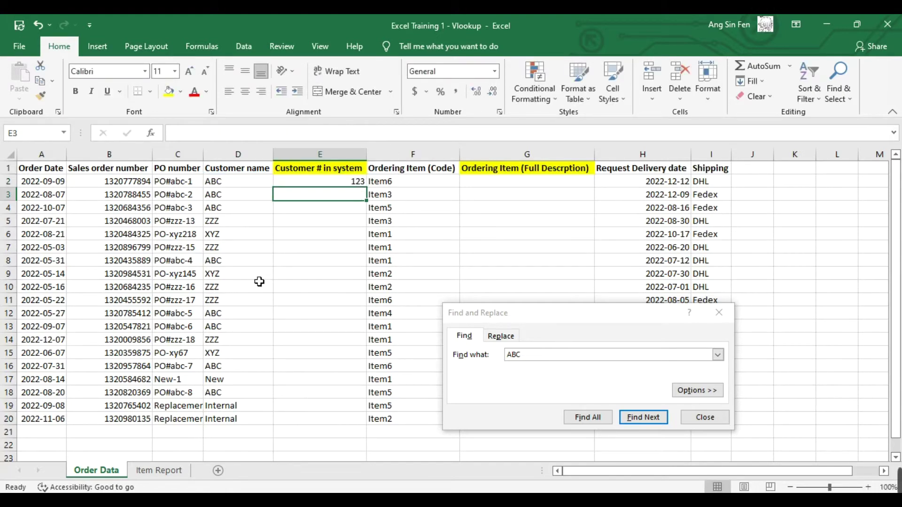
pyautogui.click(332, 185)
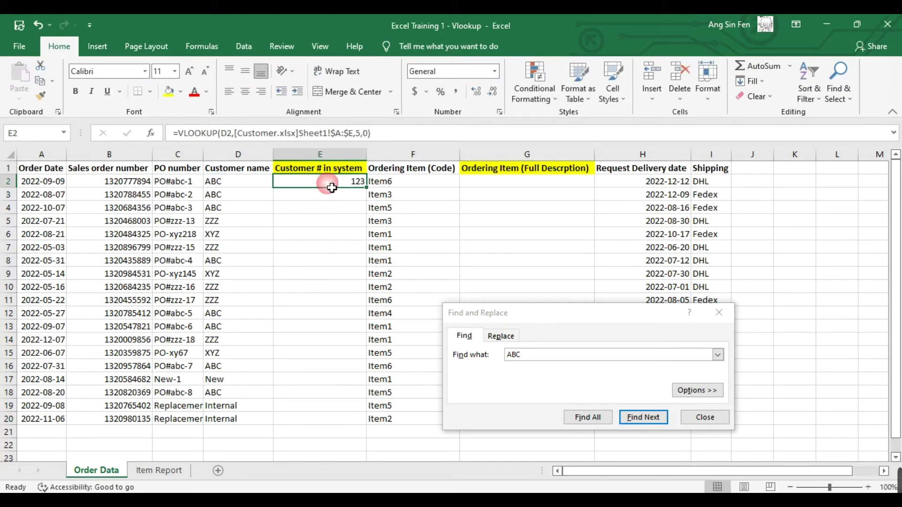
# Step: Fill E2's VLOOKUP down to E20 and copy the customer name XYZ from D15
pyautogui.doubleClick(372, 193)
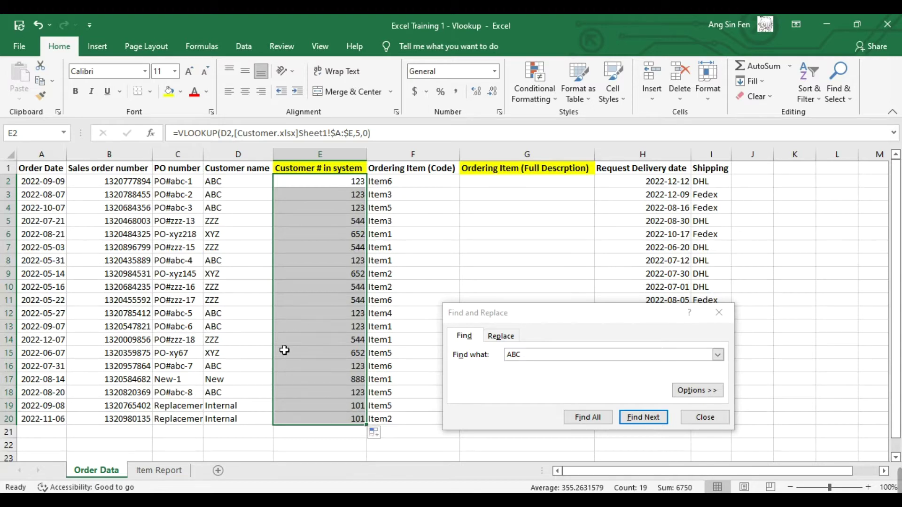
pyautogui.click(234, 354)
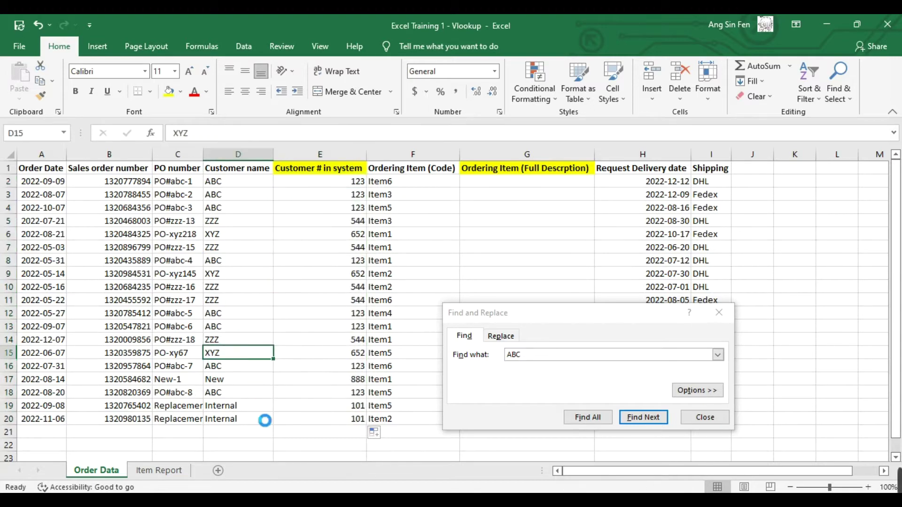
pyautogui.hotkey('ctrl', 'c')
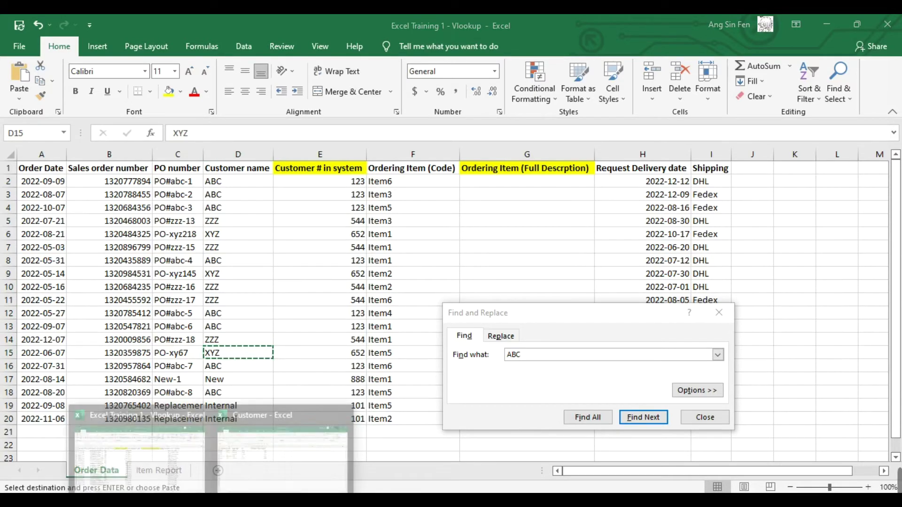
# Step: Search the Customer workbook for XYZ and select its row showing code 652
pyautogui.click(322, 453)
pyautogui.doubleClick(551, 360)
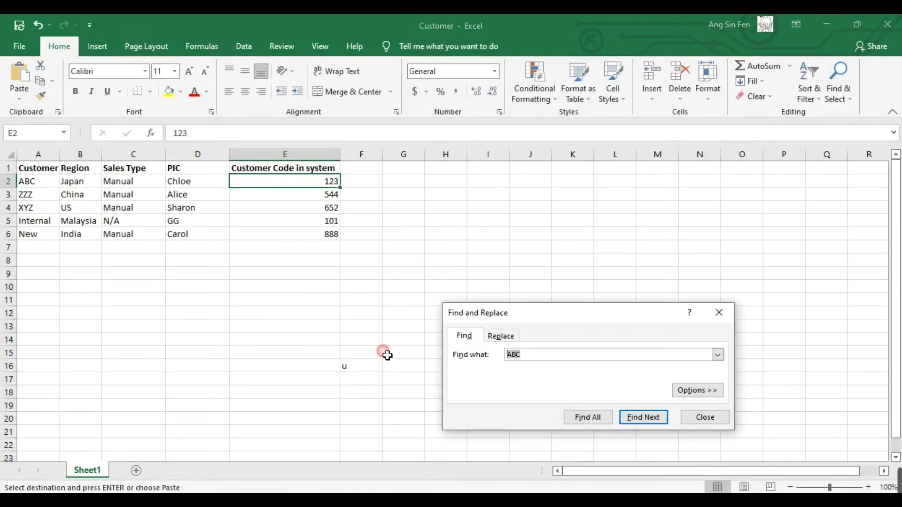
pyautogui.hotkey('ctrl', 'v')
pyautogui.click(643, 417)
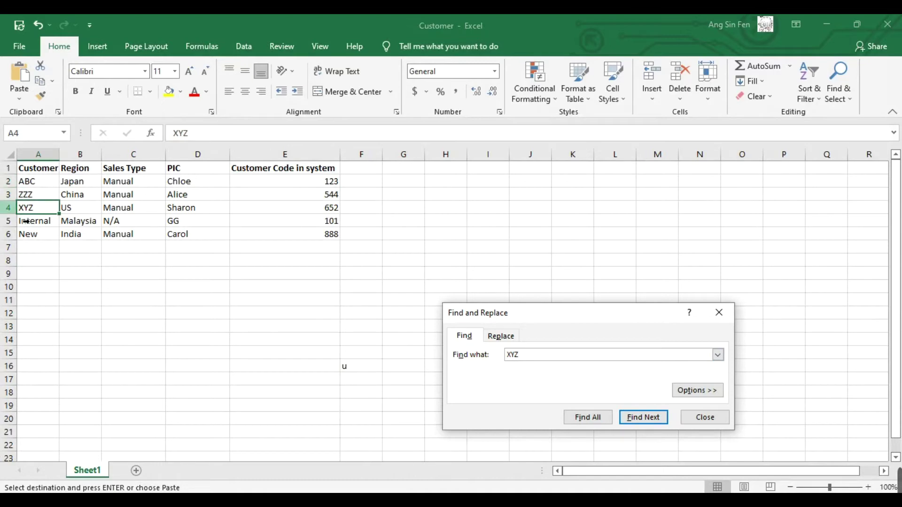
pyautogui.click(10, 207)
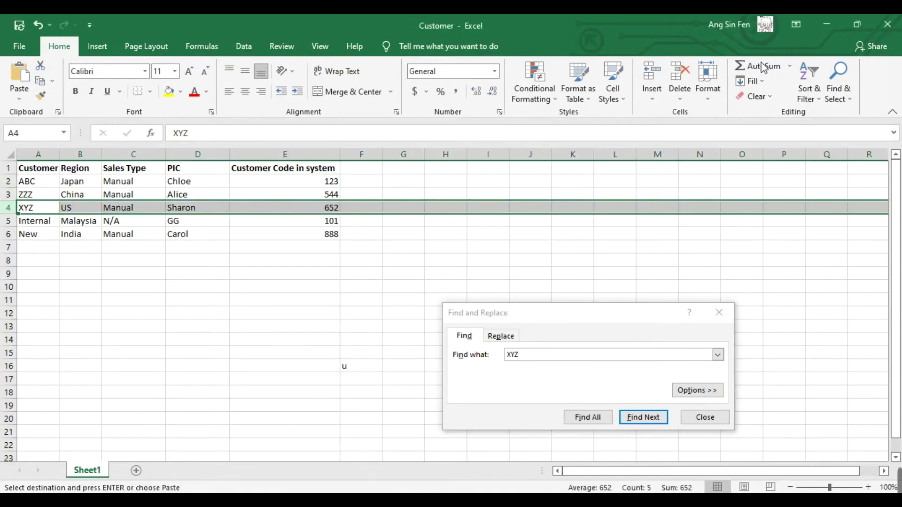
# Step: Compare E15's lookup result with the Customer list, then close Find and Replace
pyautogui.click(828, 25)
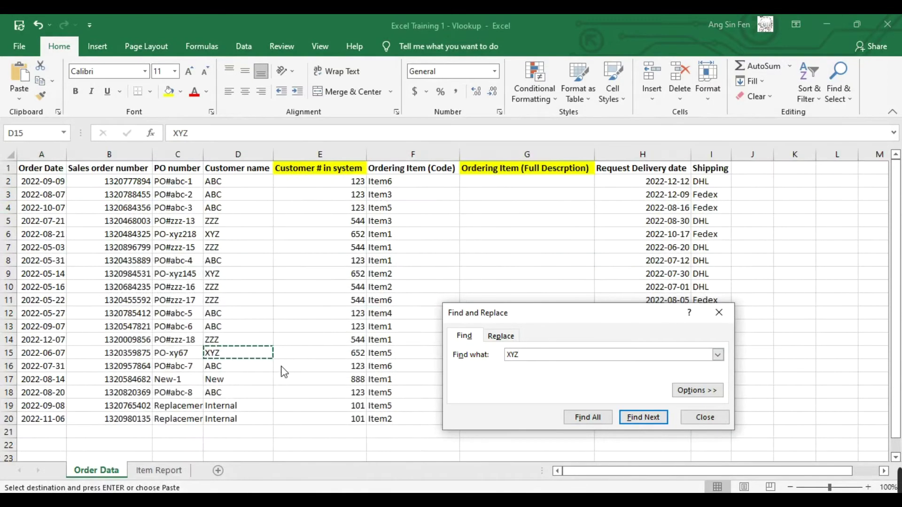
pyautogui.click(347, 353)
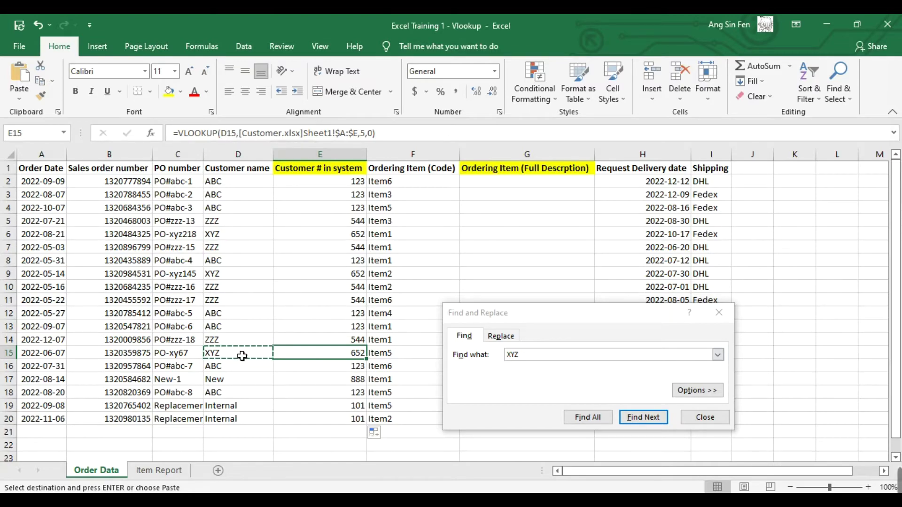
pyautogui.click(294, 452)
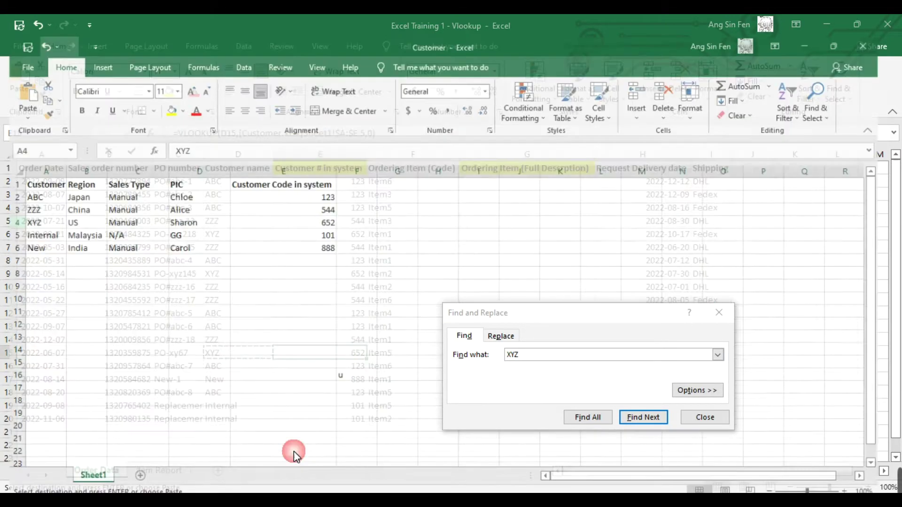
pyautogui.click(826, 23)
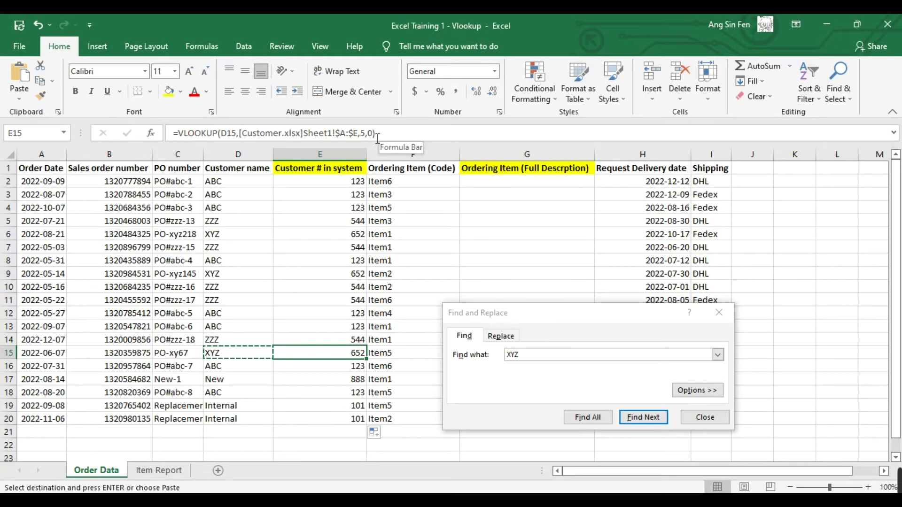
pyautogui.click(719, 312)
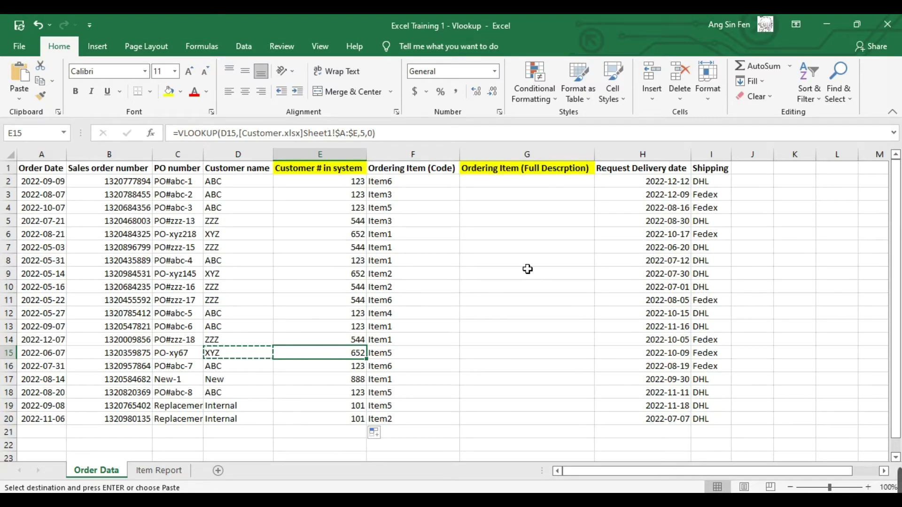
pyautogui.click(502, 184)
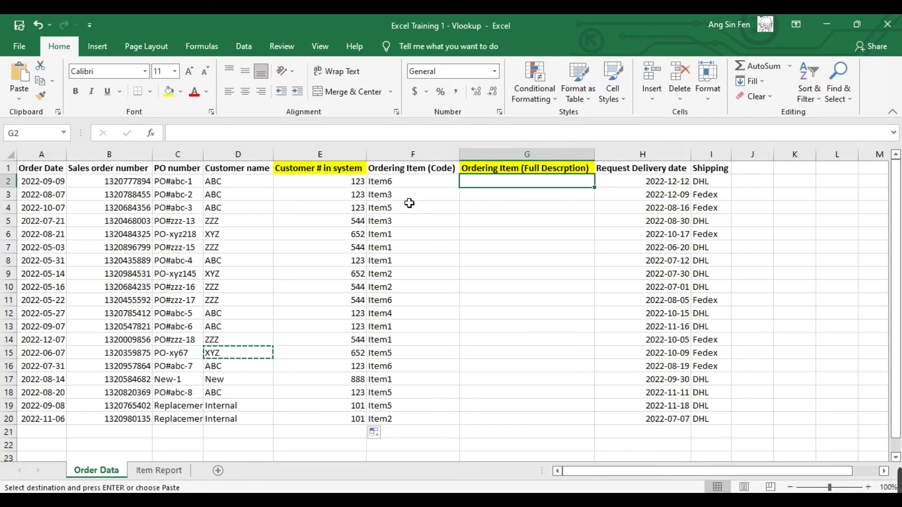
pyautogui.click(406, 186)
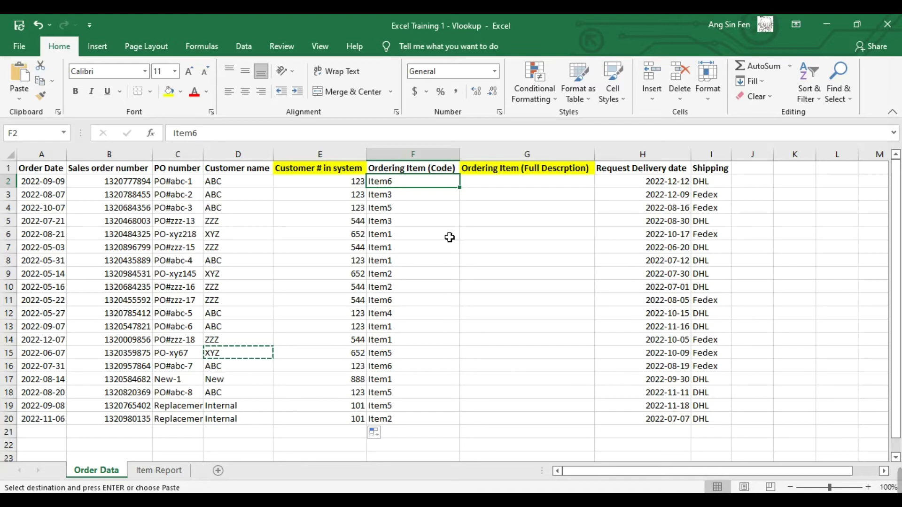
pyautogui.click(521, 186)
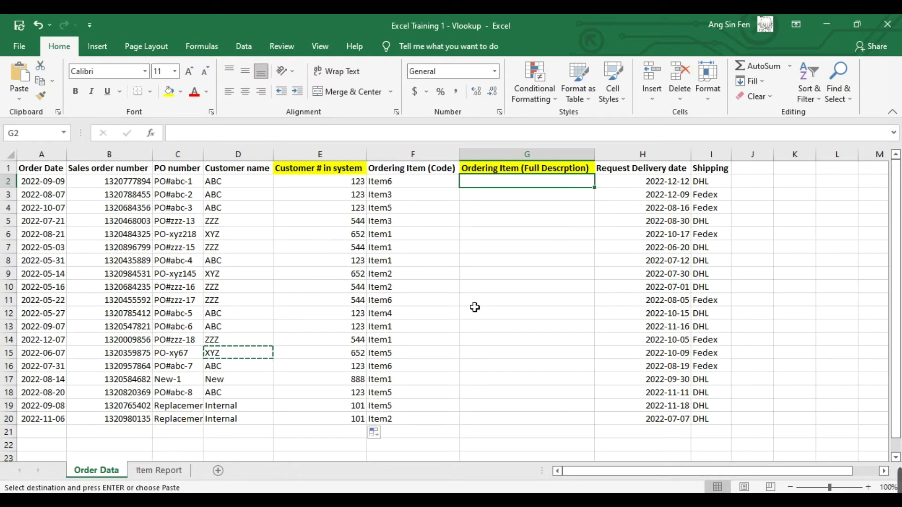
pyautogui.click(547, 247)
pyautogui.press('Up')
pyautogui.press('Up')
pyautogui.press('Up')
pyautogui.press('Up')
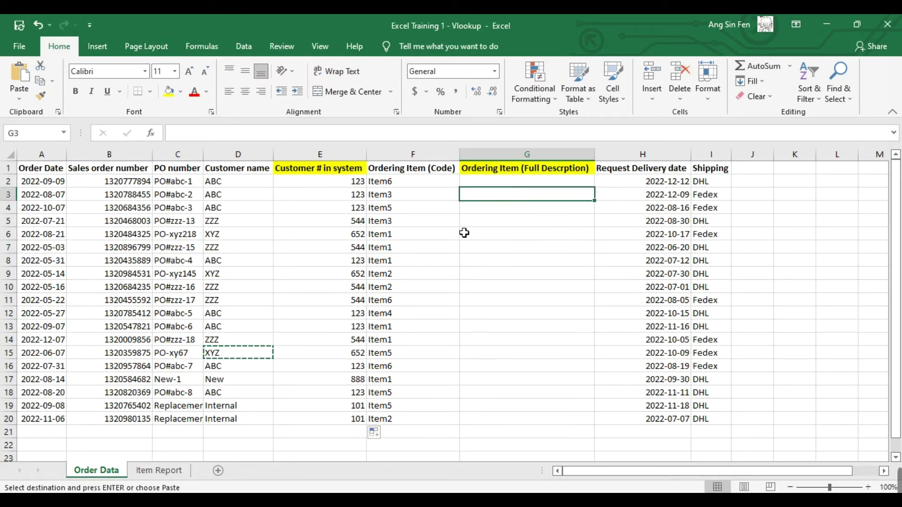
pyautogui.click(325, 183)
pyautogui.moveTo(324, 183); pyautogui.dragTo(346, 429)
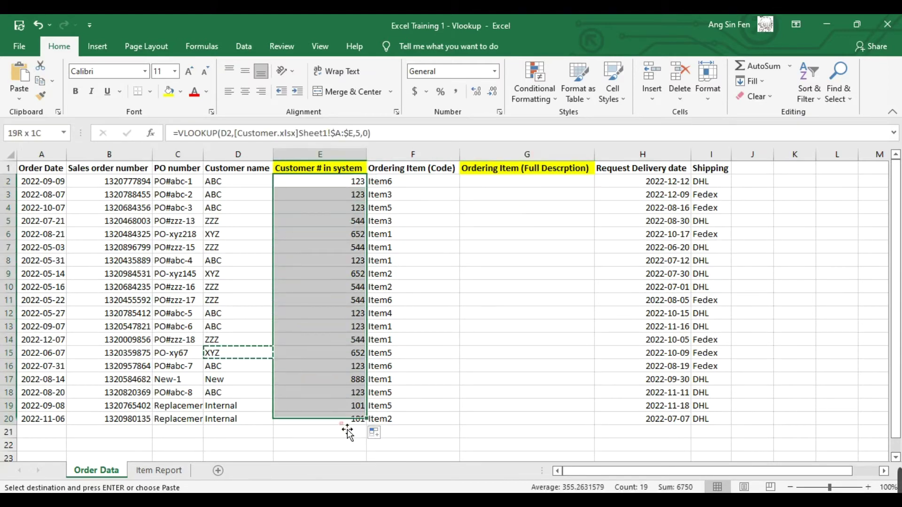
pyautogui.click(322, 418)
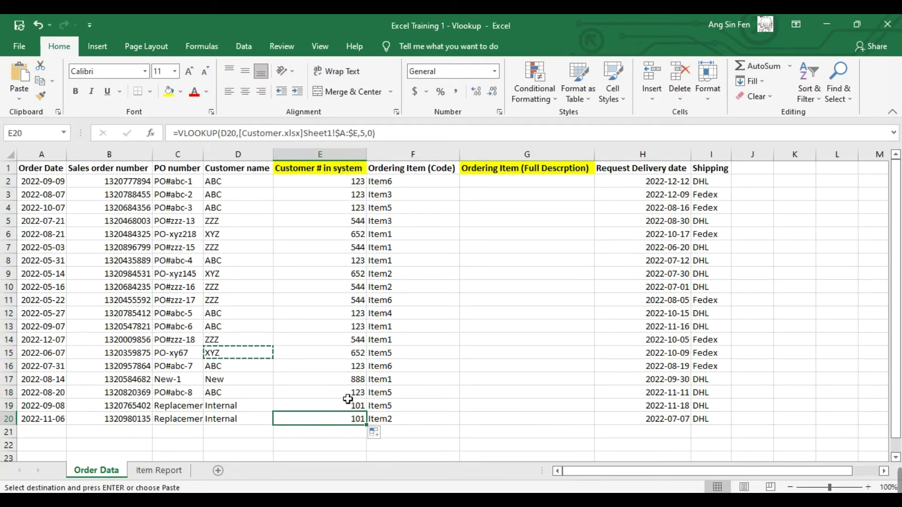
pyautogui.moveTo(255, 460)
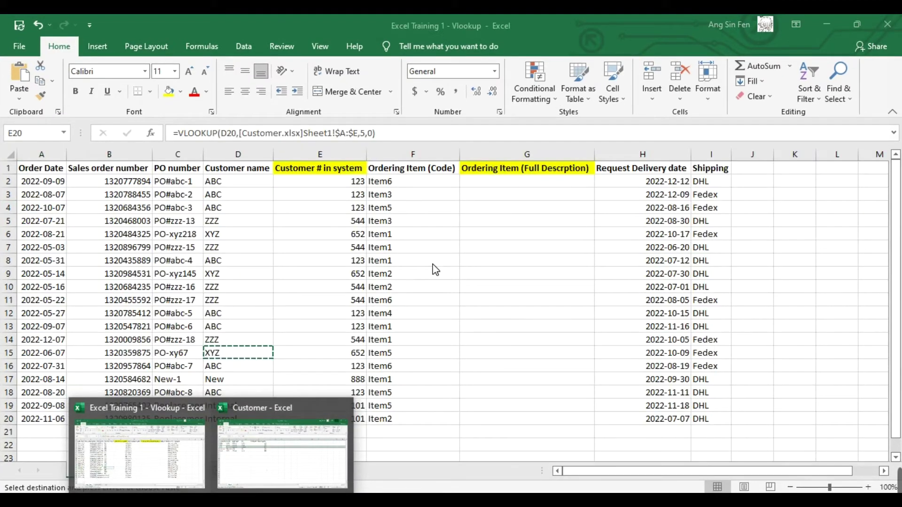
pyautogui.click(345, 247)
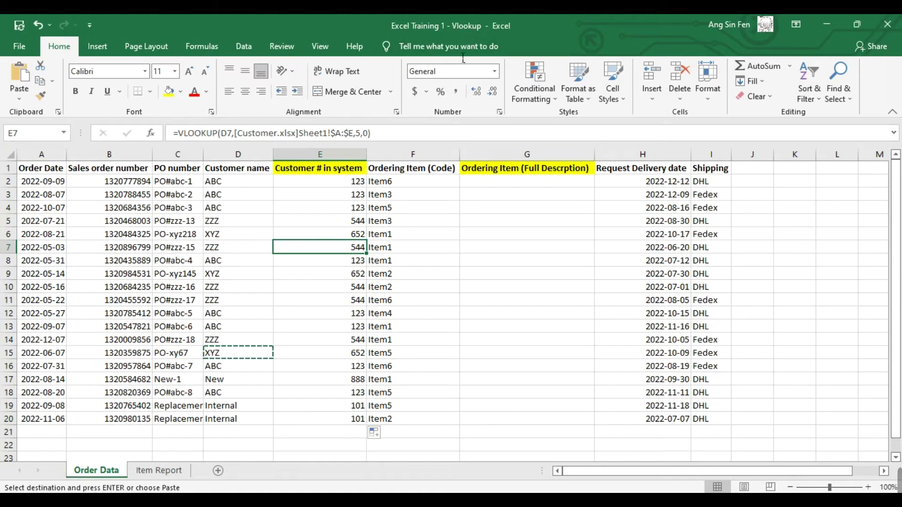
pyautogui.moveTo(330, 184); pyautogui.dragTo(318, 413)
pyautogui.click(326, 420)
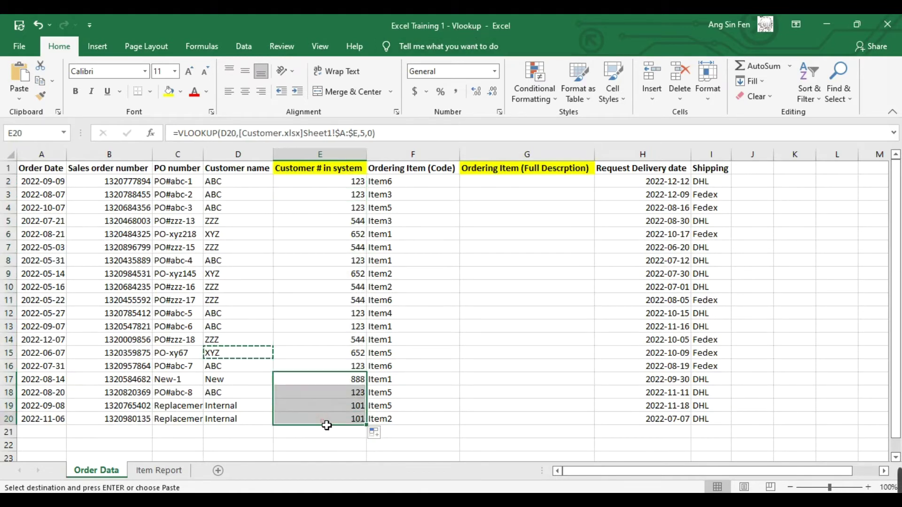
pyautogui.click(322, 261)
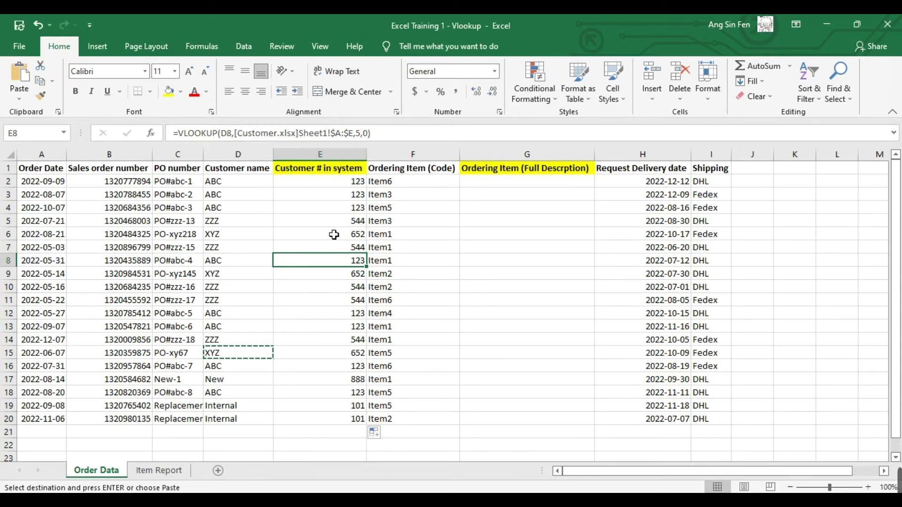
pyautogui.click(530, 189)
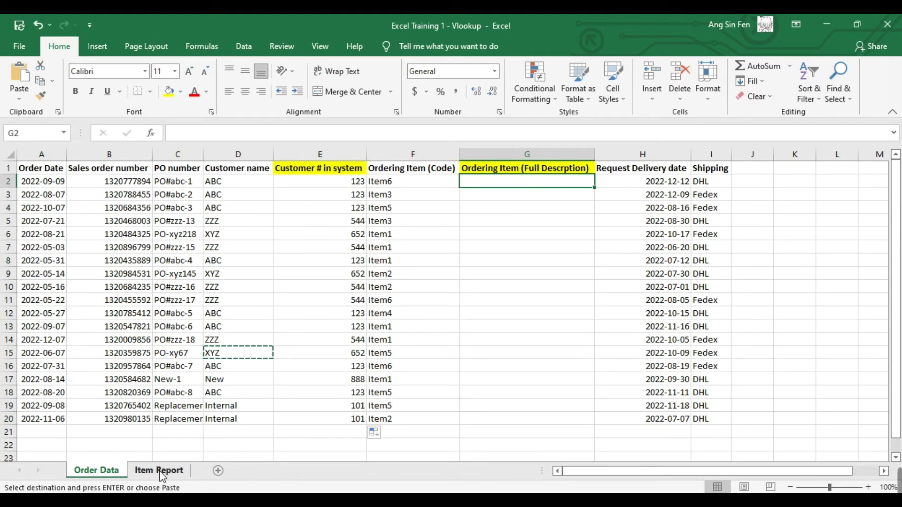
# Step: Start a VLOOKUP in G2 in Function Arguments, using F2 as the lookup value
pyautogui.write('=')
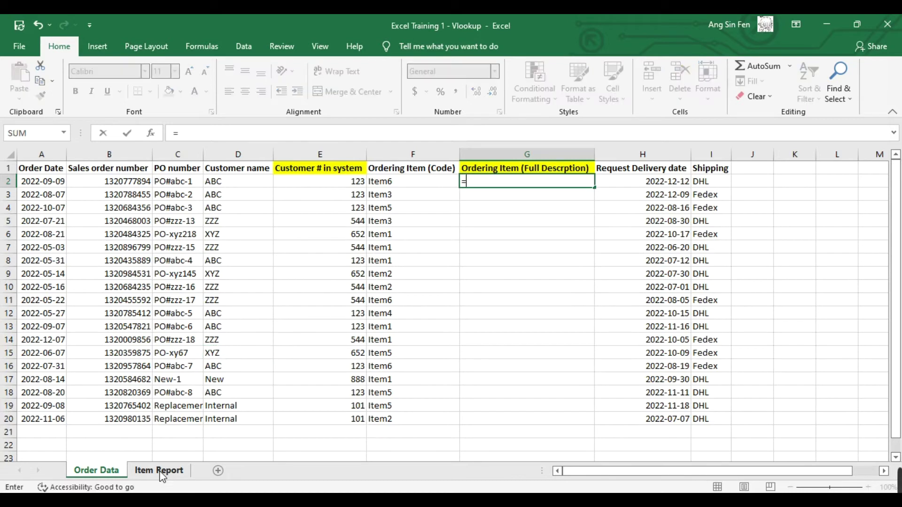
pyautogui.write('vl')
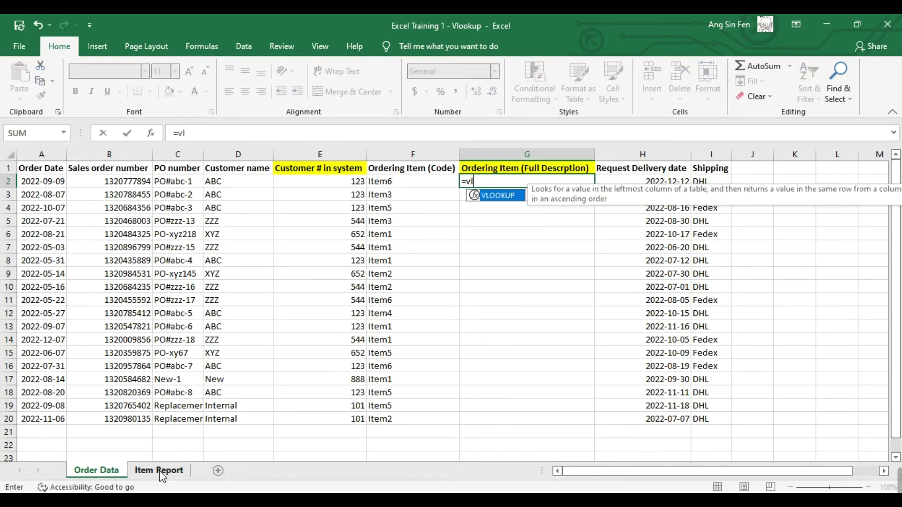
pyautogui.write('ookup')
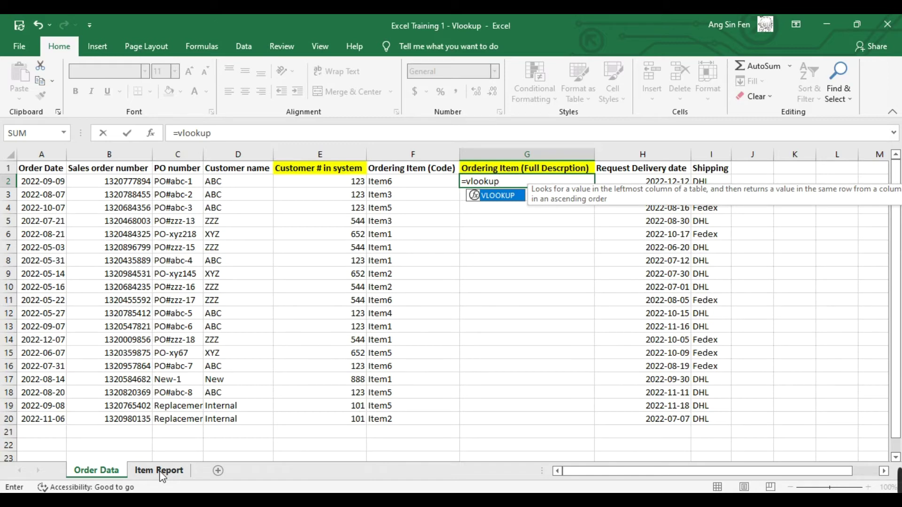
pyautogui.hotkey('ctrl', 'a')
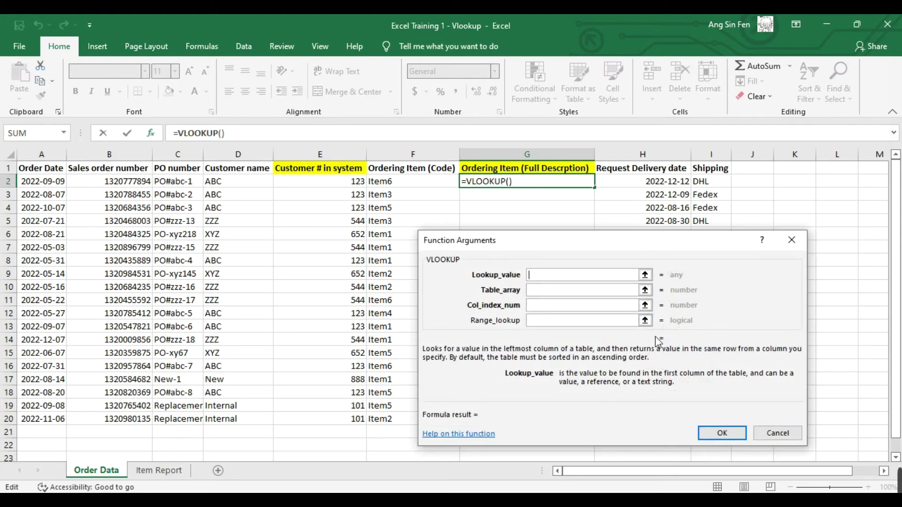
pyautogui.moveTo(636, 245); pyautogui.dragTo(653, 217)
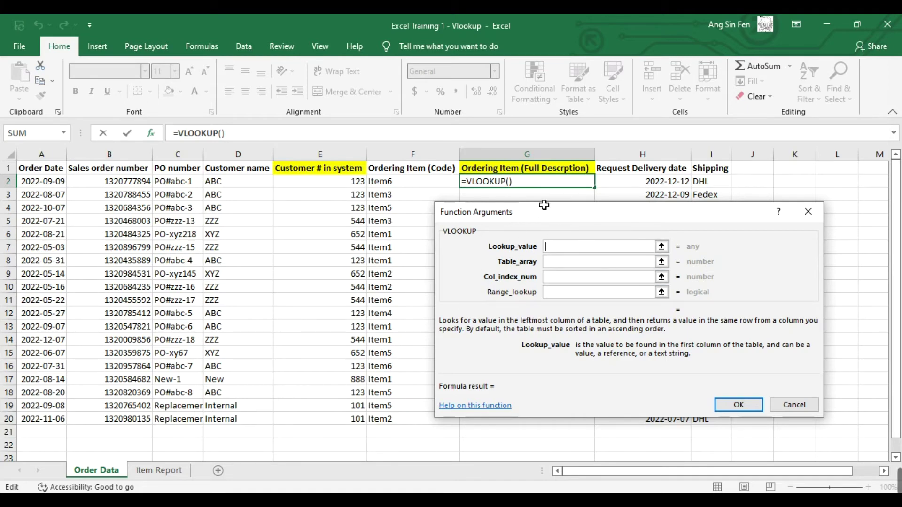
pyautogui.moveTo(559, 215); pyautogui.dragTo(566, 236)
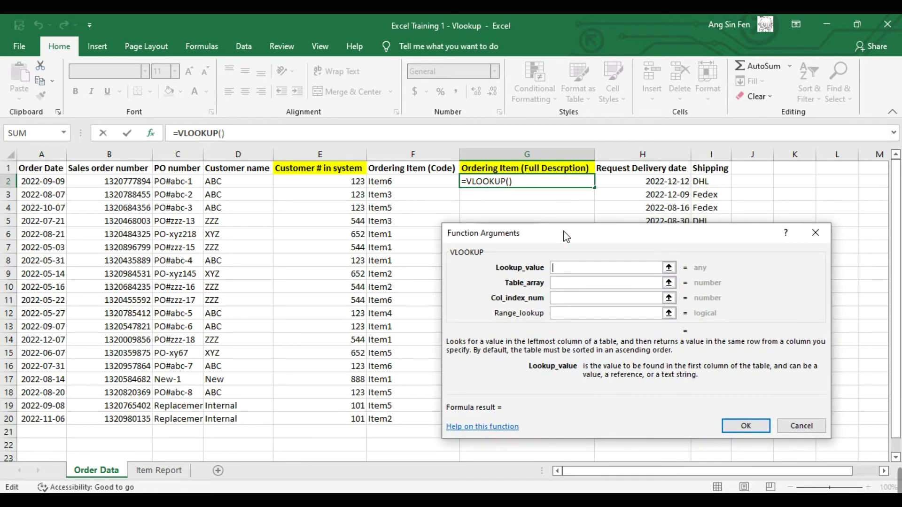
pyautogui.click(423, 187)
pyautogui.click(570, 285)
# Step: Set the table to Item Report columns A:H, column index 8 and range lookup 0
pyautogui.click(158, 470)
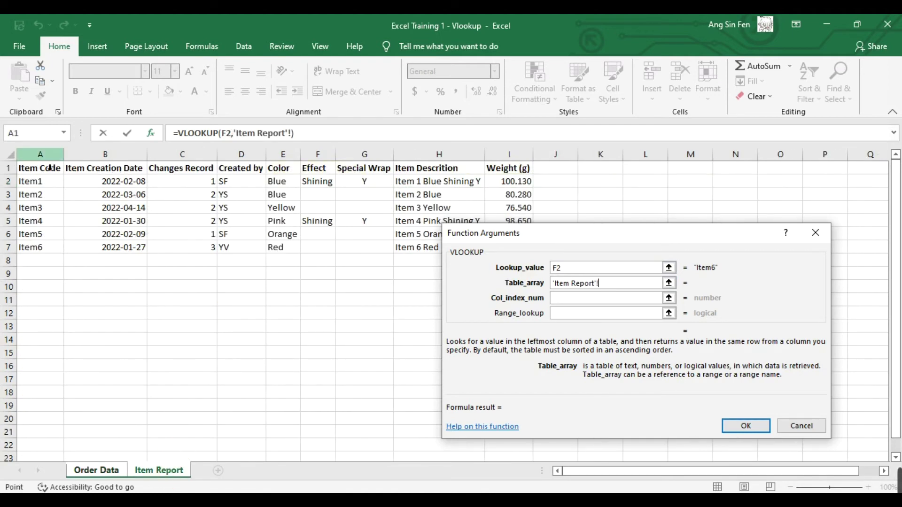
pyautogui.moveTo(49, 167); pyautogui.dragTo(444, 170)
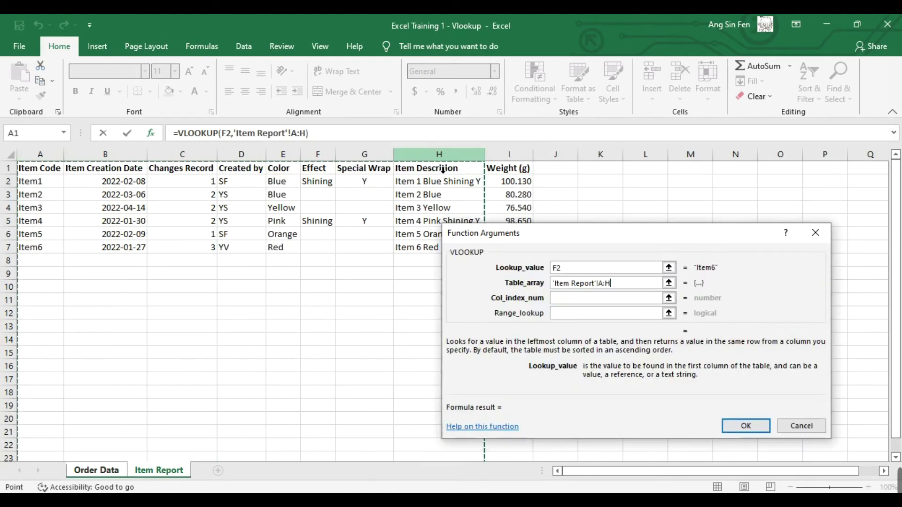
pyautogui.click(573, 298)
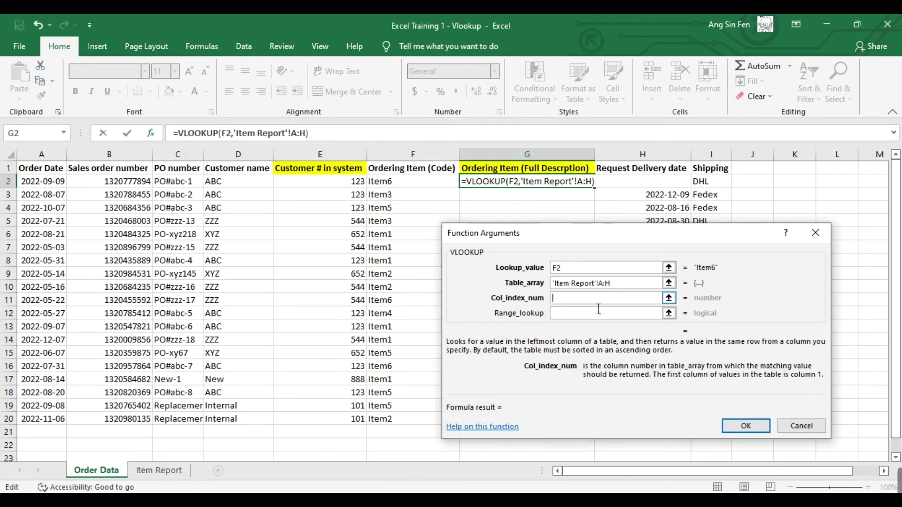
pyautogui.write('8')
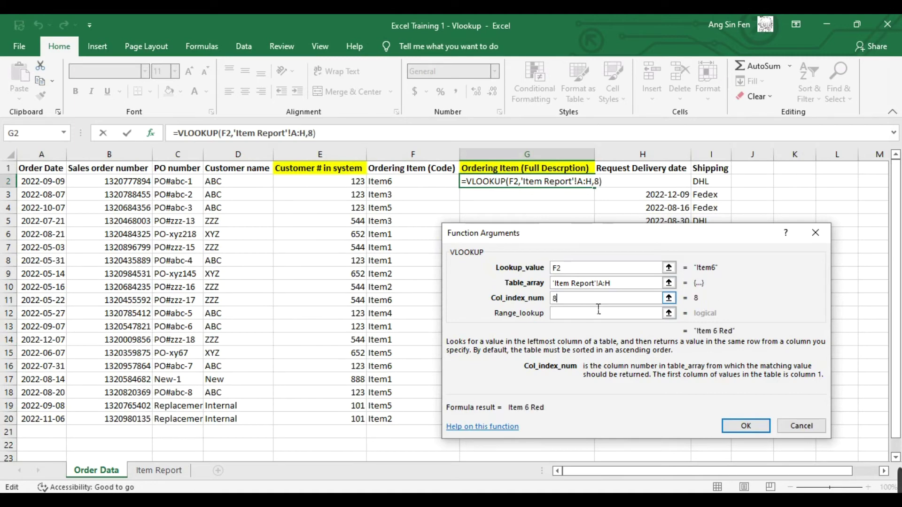
pyautogui.click(599, 311)
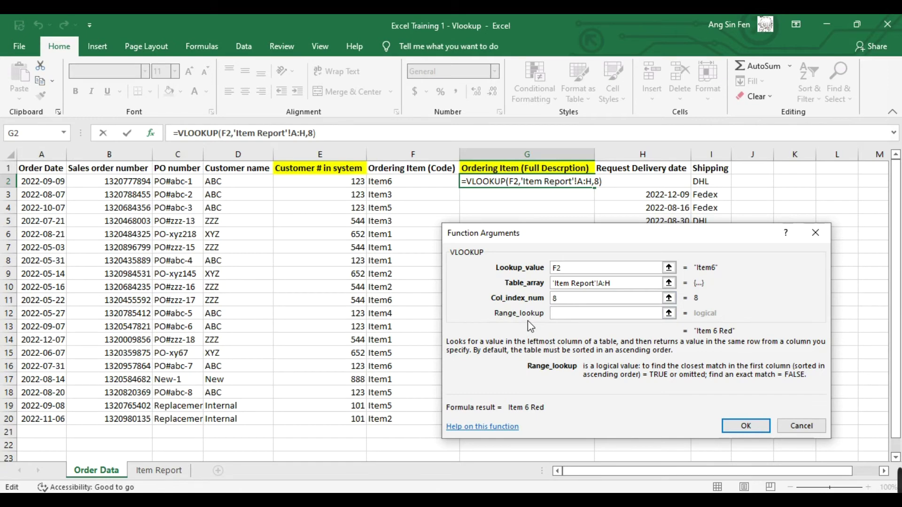
pyautogui.write('0')
pyautogui.press('Return')
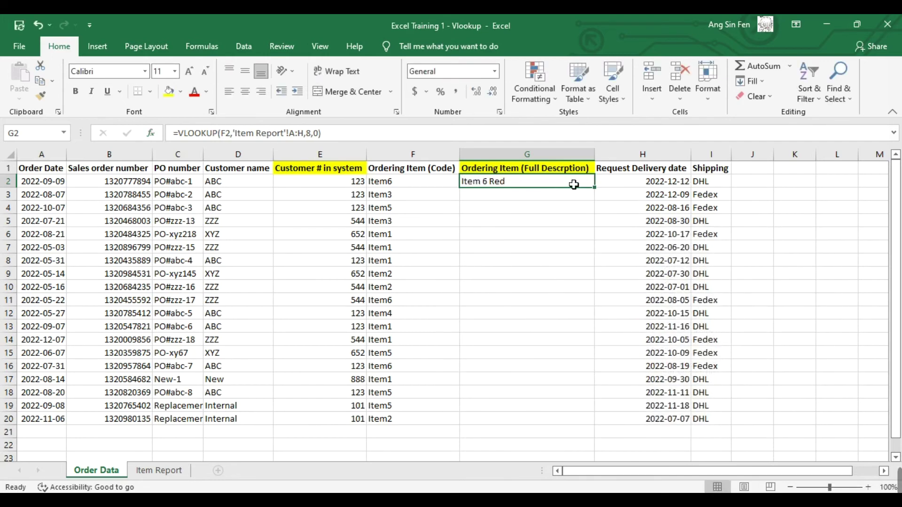
# Step: Fill the description VLOOKUP down to G20 and inspect Item4's result in G12
pyautogui.doubleClick(595, 188)
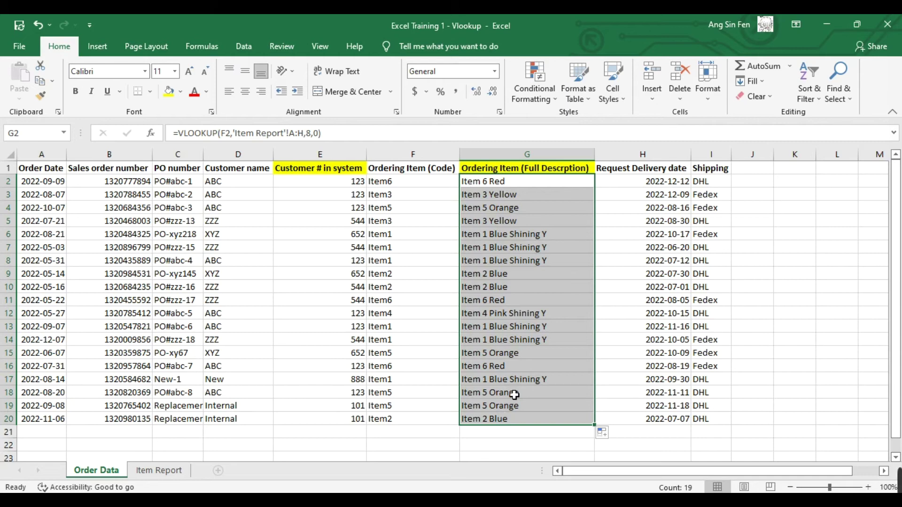
pyautogui.click(538, 302)
pyautogui.click(515, 315)
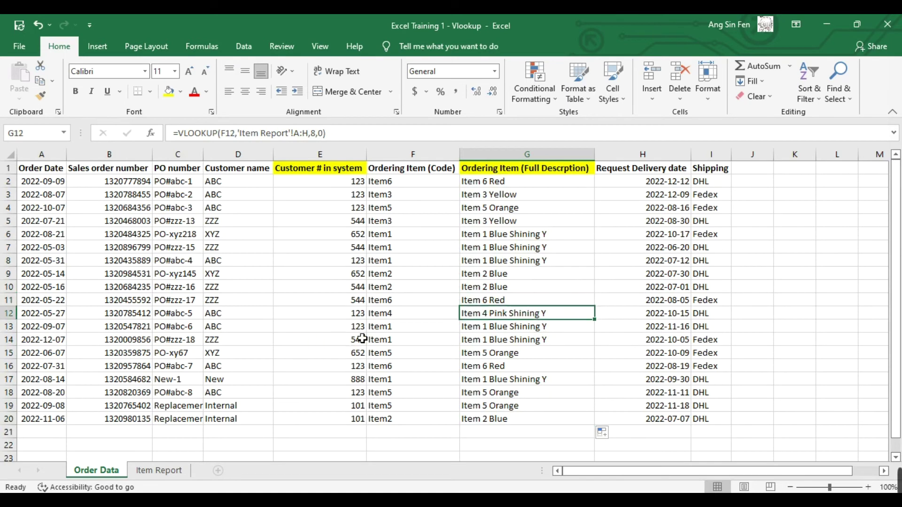
pyautogui.click(387, 313)
pyautogui.click(502, 316)
# Step: Compare it with Item4's full description in row 5 of the Item Report sheet
pyautogui.click(175, 470)
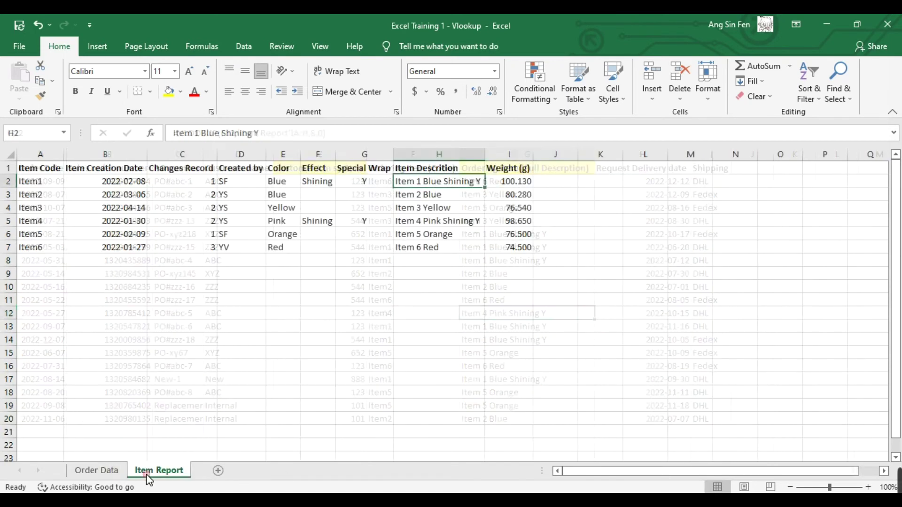
pyautogui.click(9, 223)
pyautogui.click(53, 222)
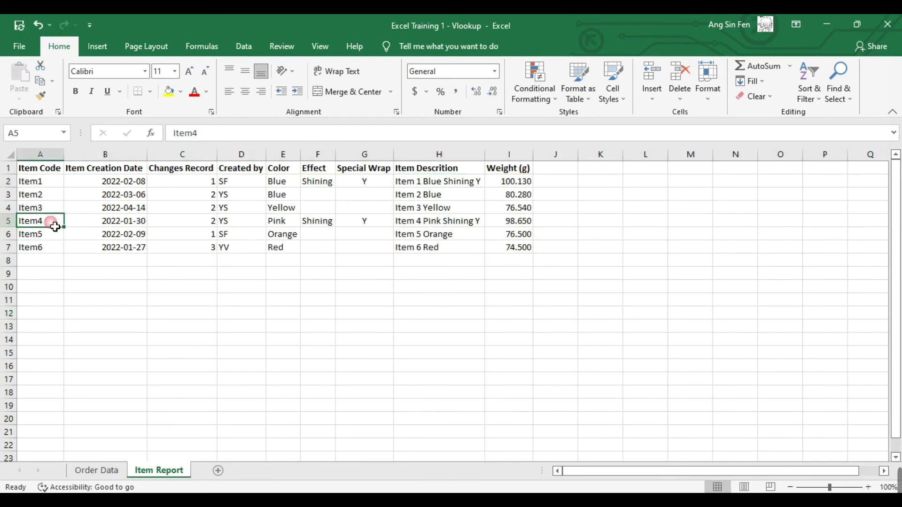
pyautogui.click(429, 223)
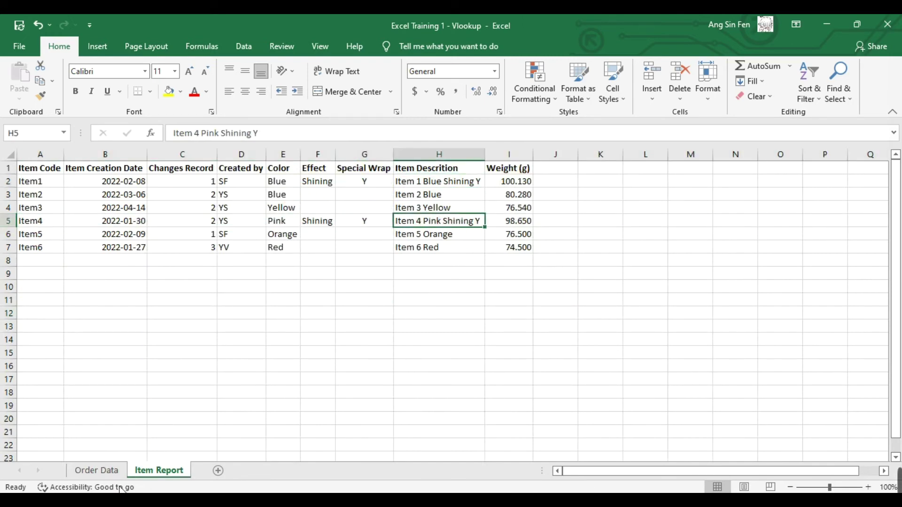
# Step: Review the filled descriptions on Order Data down to G20
pyautogui.click(111, 470)
pyautogui.press('Down')
pyautogui.press('Down')
pyautogui.press('Down')
pyautogui.press('Down')
pyautogui.press('Down')
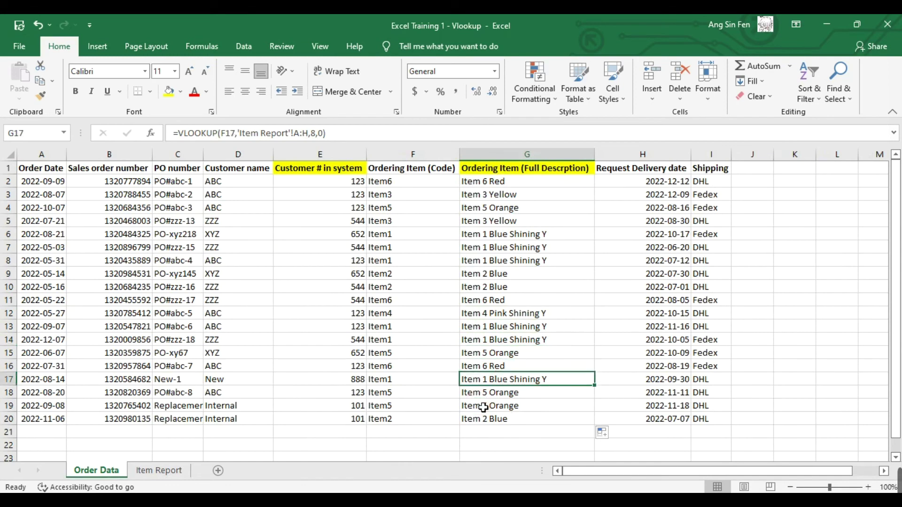
pyautogui.press('Up')
pyautogui.press('Up')
pyautogui.press('Up')
pyautogui.press('Up')
pyautogui.press('Up')
pyautogui.press('Up')
pyautogui.press('Up')
pyautogui.press('Up')
pyautogui.press('Up')
pyautogui.press('Up')
pyautogui.scroll(-1, 598, 393)
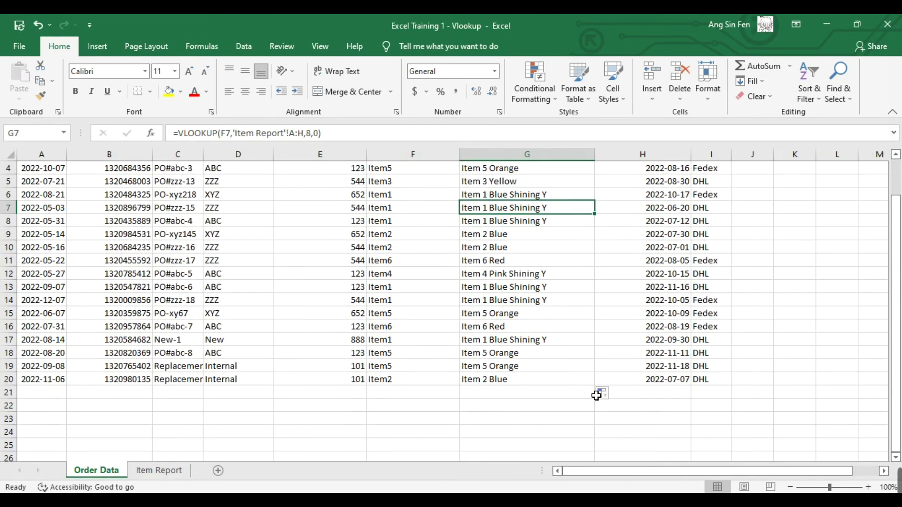
pyautogui.scroll(1, 561, 399)
pyautogui.click(517, 421)
pyautogui.scroll(-1, 484, 439)
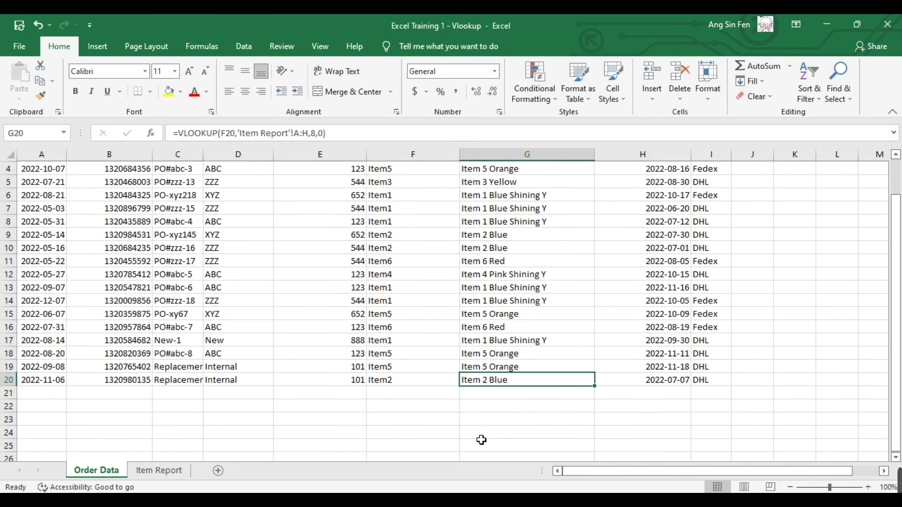
pyautogui.scroll(1, 481, 439)
pyautogui.press('Up')
pyautogui.press('Up')
pyautogui.press('Up')
pyautogui.press('Up')
pyautogui.press('Up')
pyautogui.press('Up')
pyautogui.press('Up')
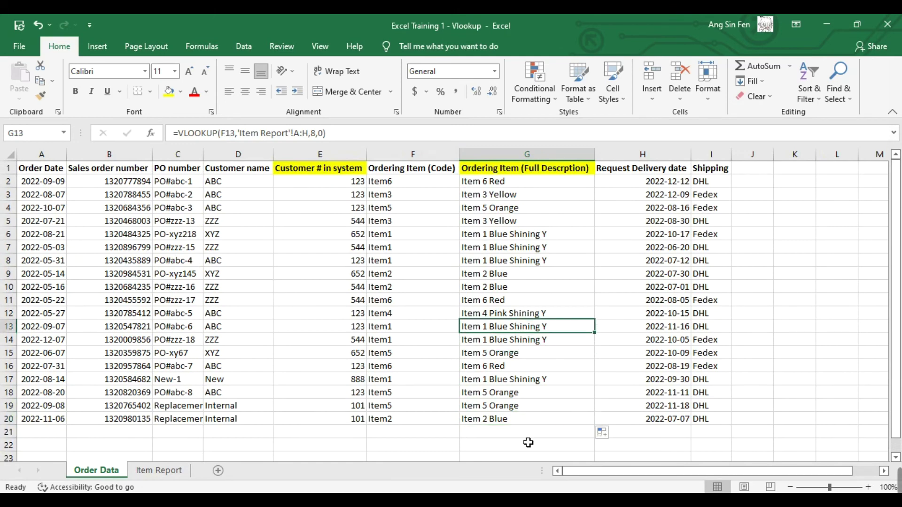
pyautogui.click(513, 414)
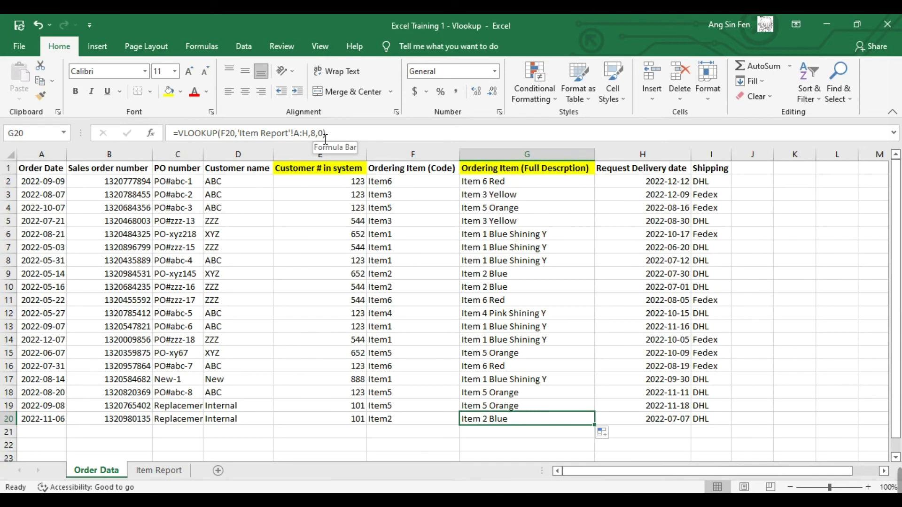
pyautogui.click(401, 435)
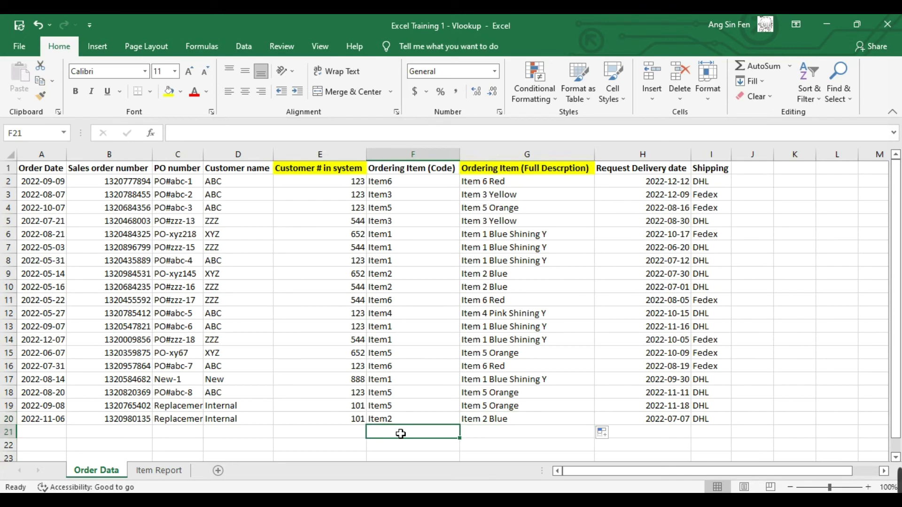
# Step: Enter test code Item10 in F21 and extend the lookup to G21, giving #N/A
pyautogui.write('It')
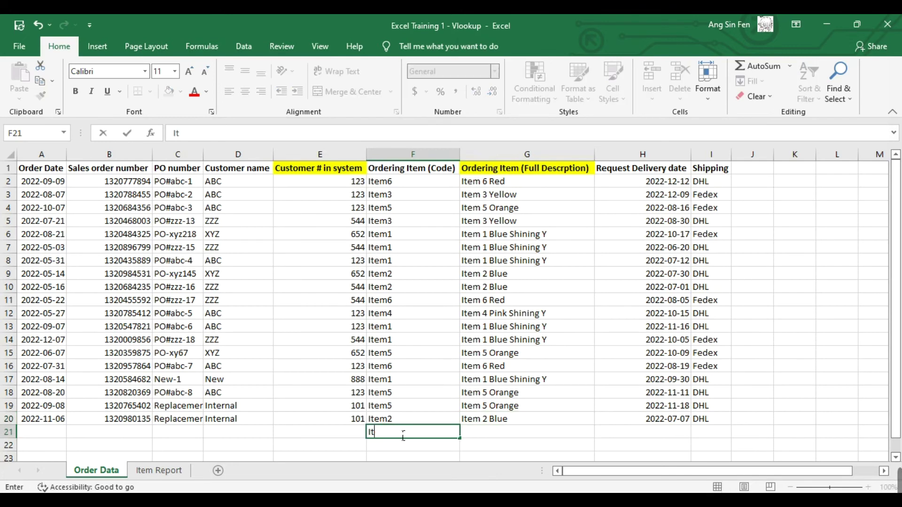
pyautogui.write('em10')
pyautogui.press('Tab')
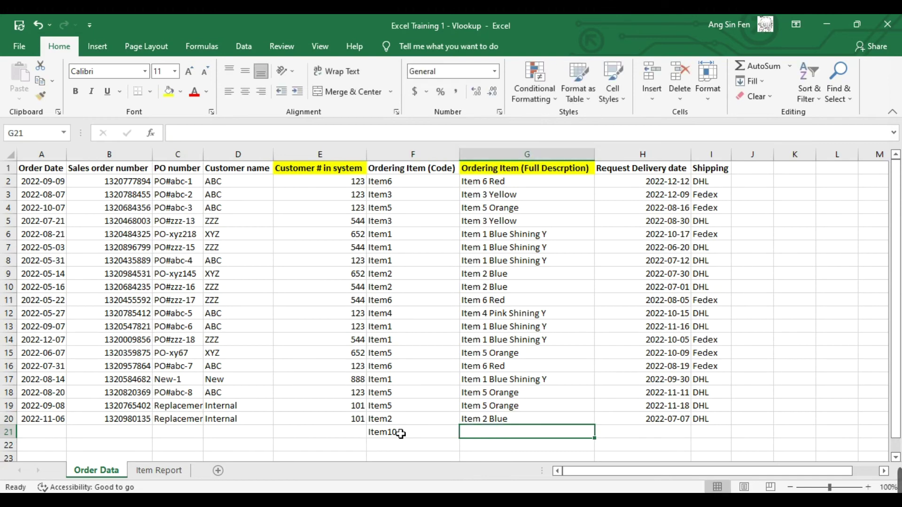
pyautogui.click(509, 423)
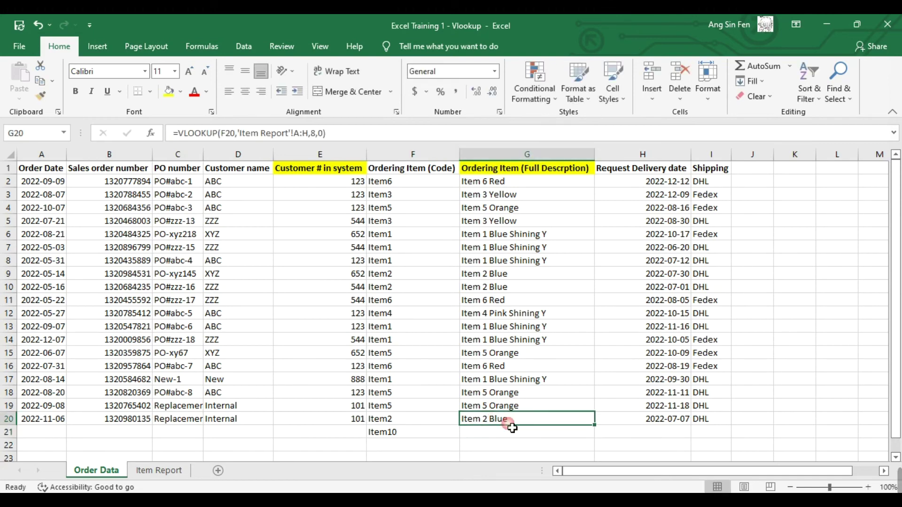
pyautogui.doubleClick(595, 427)
pyautogui.click(538, 434)
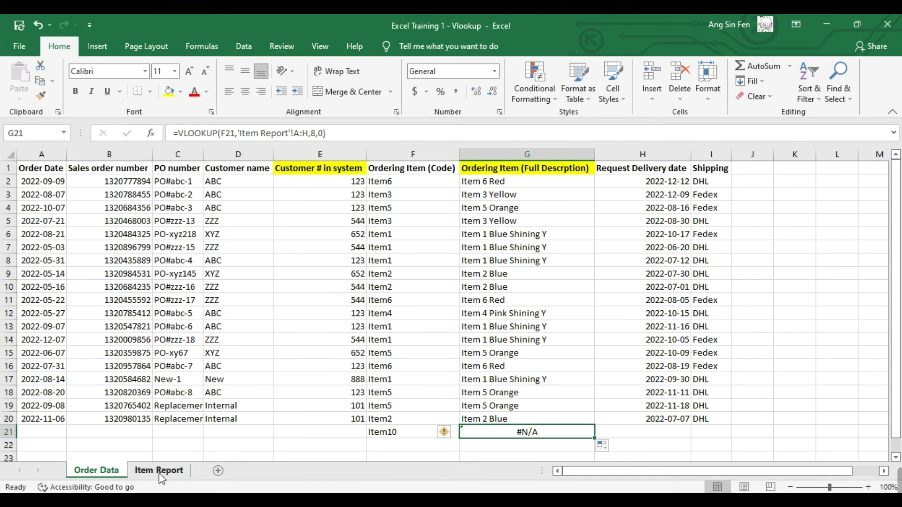
pyautogui.click(406, 433)
# Step: Change G21's range lookup argument from 0 to 1 for an approximate match
pyautogui.click(184, 471)
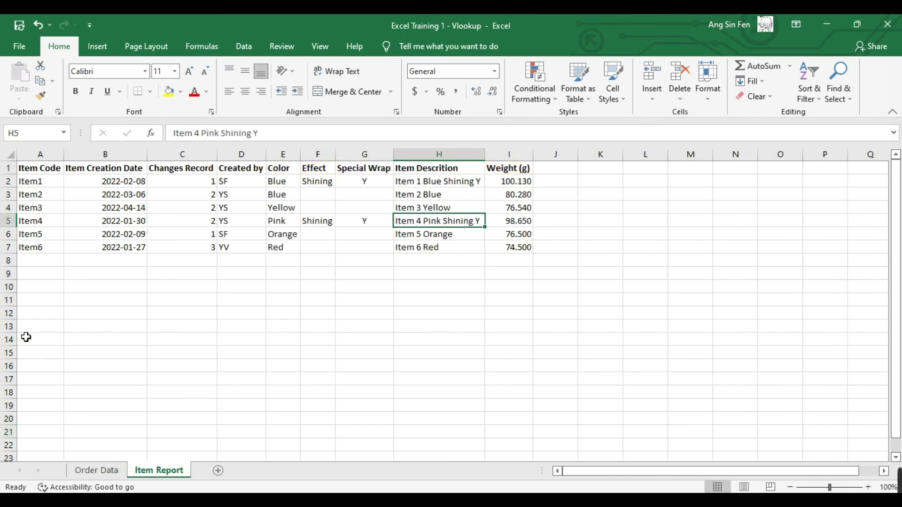
pyautogui.click(97, 471)
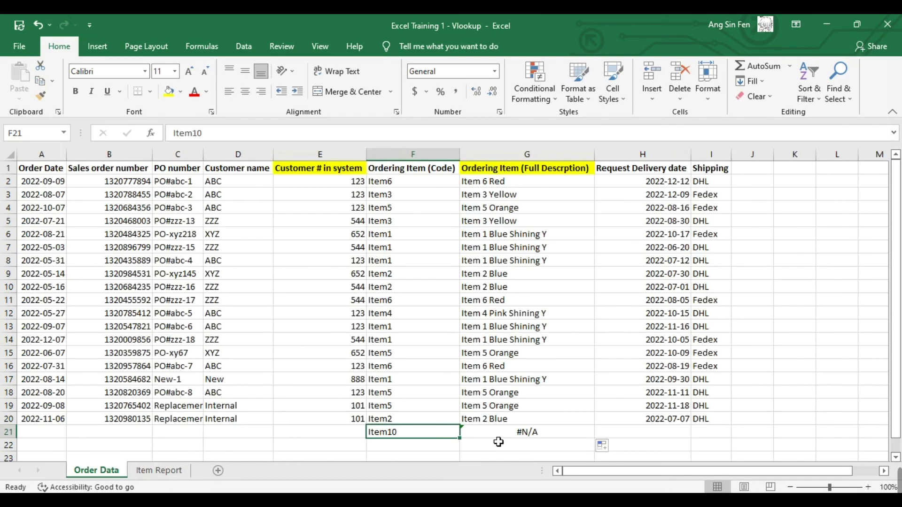
pyautogui.click(538, 438)
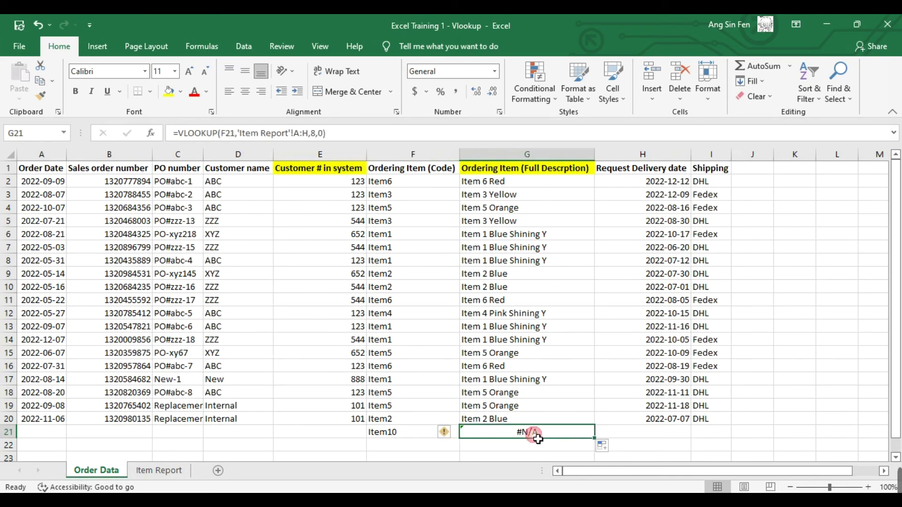
pyautogui.click(328, 141)
pyautogui.press('BackSpace')
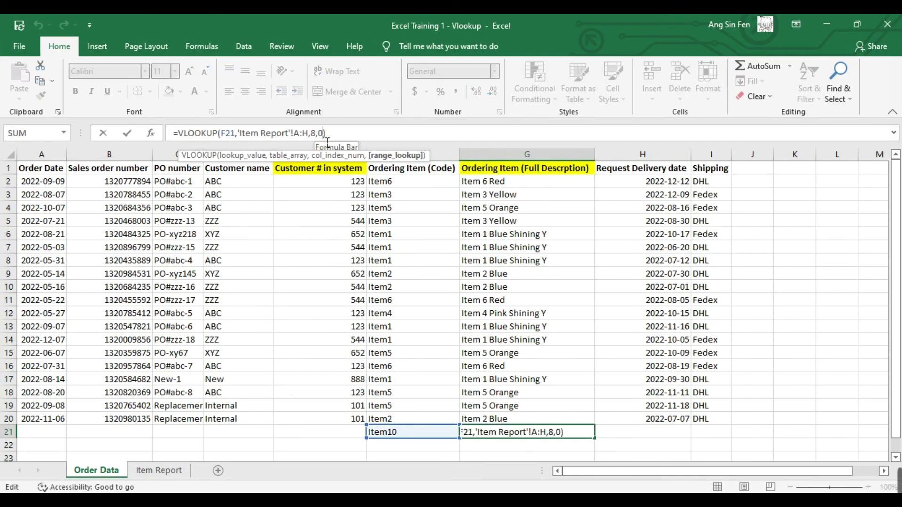
pyautogui.write('1')
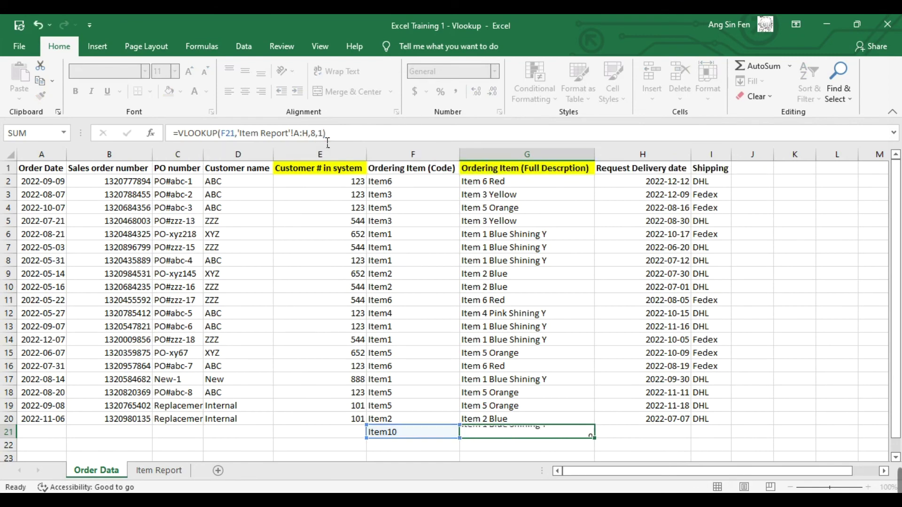
pyautogui.press('Return')
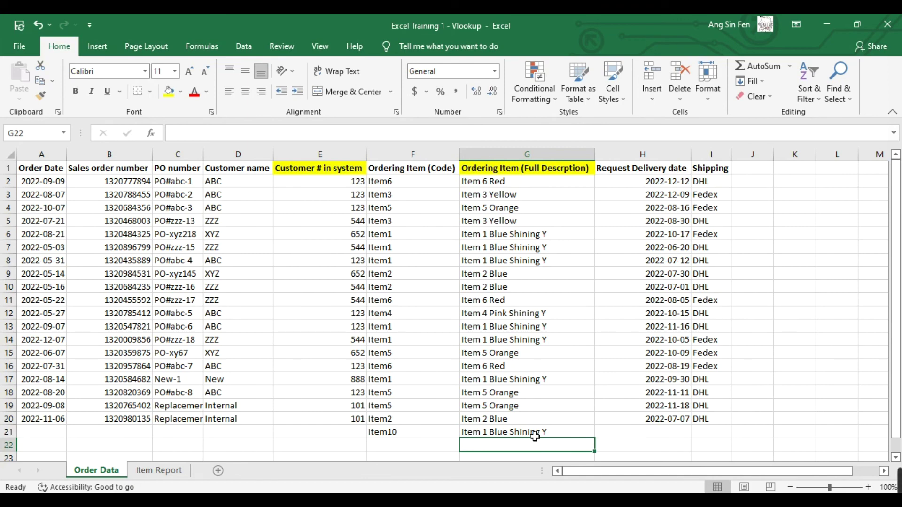
pyautogui.click(535, 434)
# Step: Remove the 1 from G21's VLOOKUP so it returns to exact match, showing #N/A
pyautogui.click(325, 134)
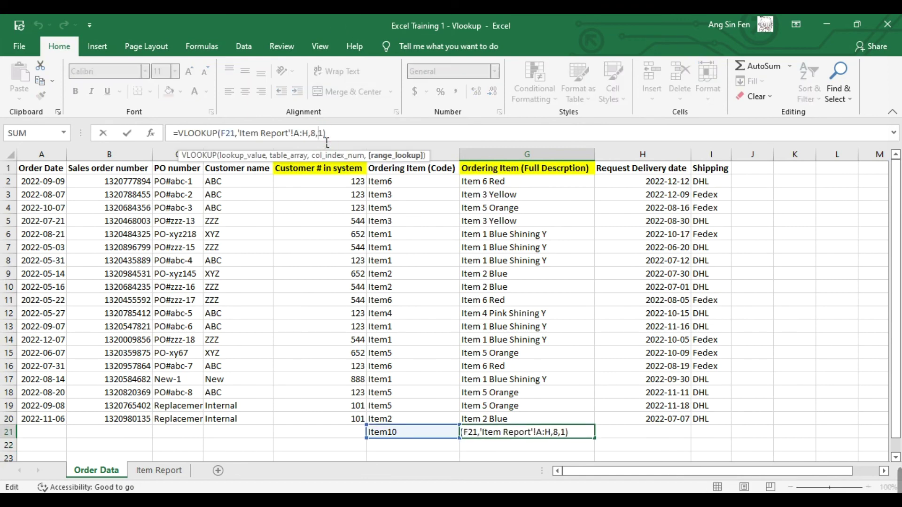
pyautogui.press('BackSpace')
pyautogui.press('Return')
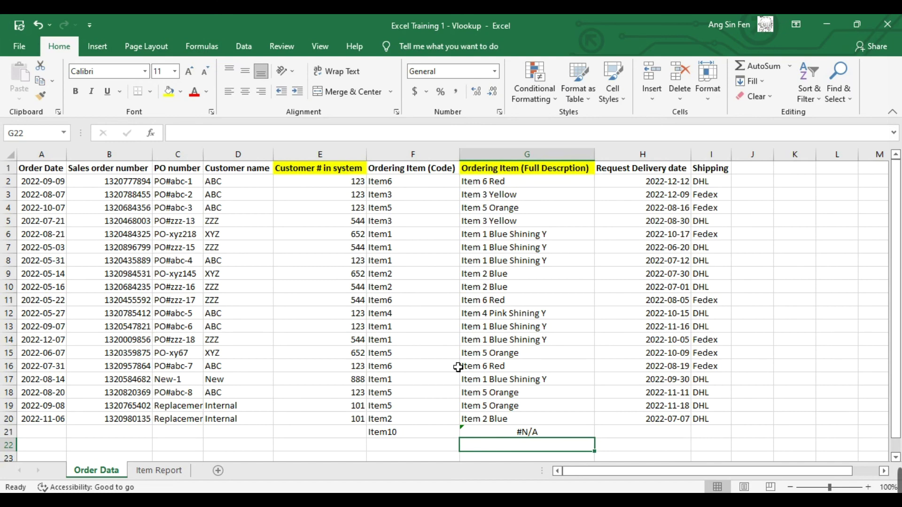
# Step: Clear the Item10 test entries in F21:G21
pyautogui.scroll(-1, 458, 367)
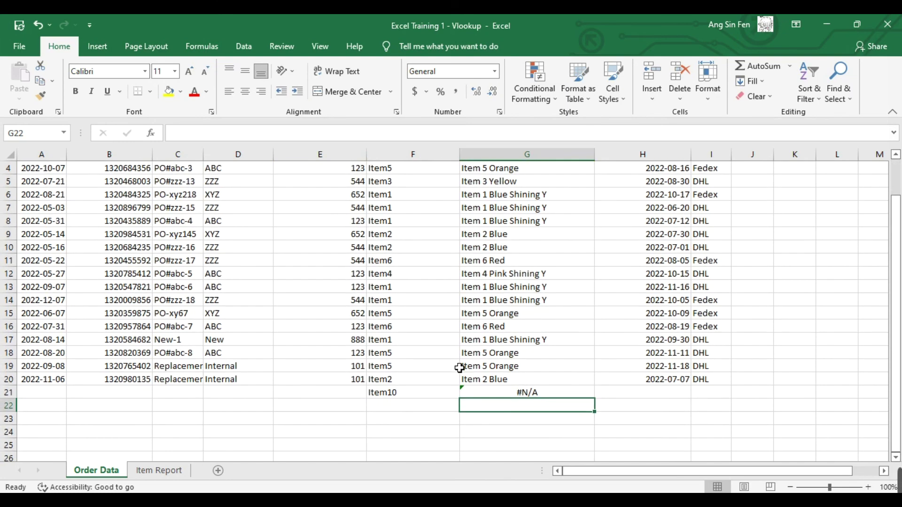
pyautogui.click(416, 395)
pyautogui.keyDown('shift'); pyautogui.click(487, 397); pyautogui.keyUp('shift')
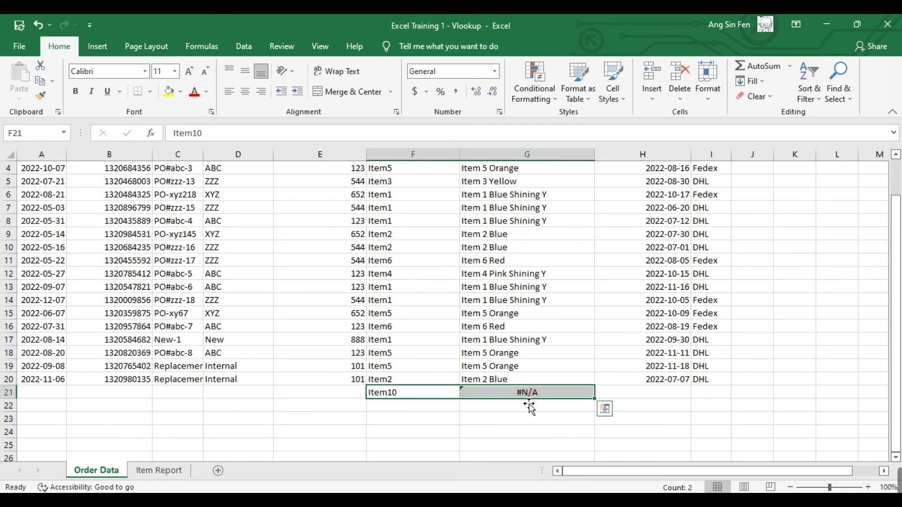
pyautogui.press('Delete')
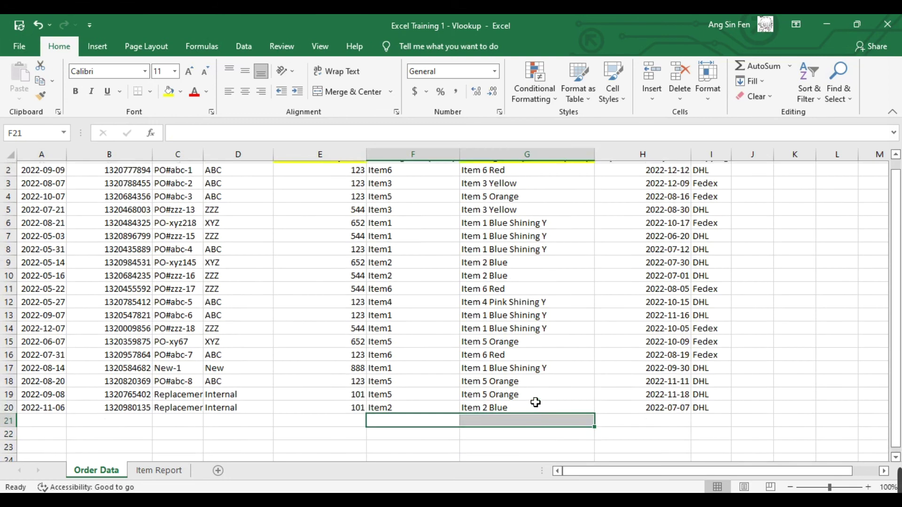